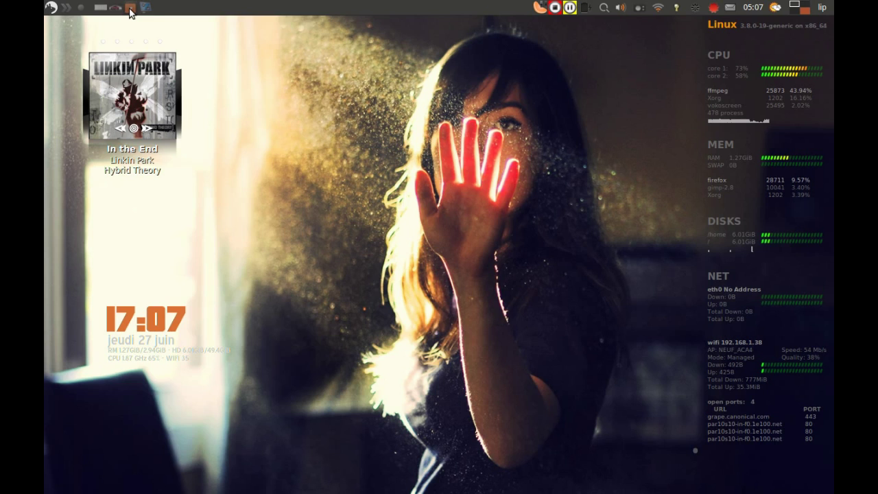
# Open the blueprint_audi folder in Pictures and view the audi_a5 photo and the front, rear, side and top view blueprints.
pyautogui.click(130, 10)
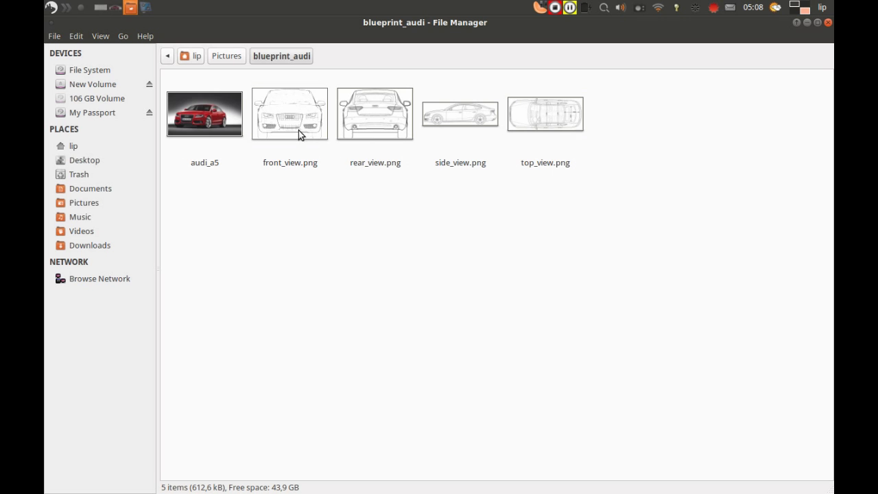
pyautogui.doubleClick(205, 113)
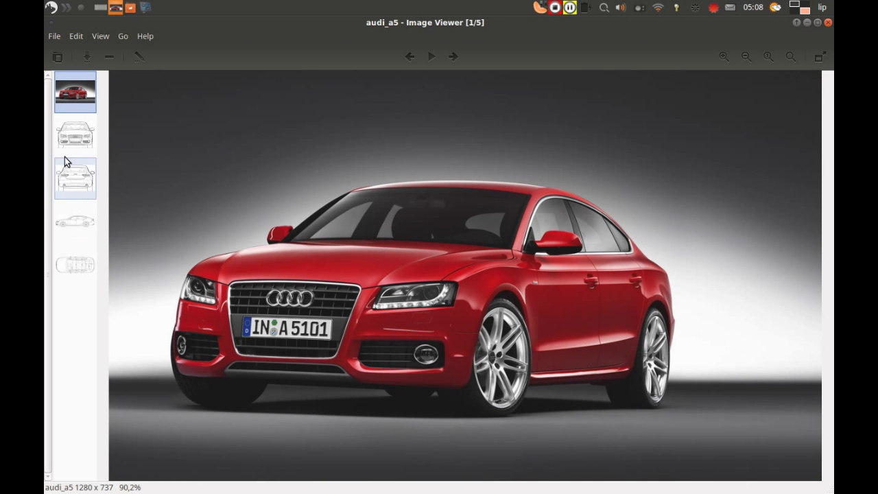
pyautogui.click(67, 154)
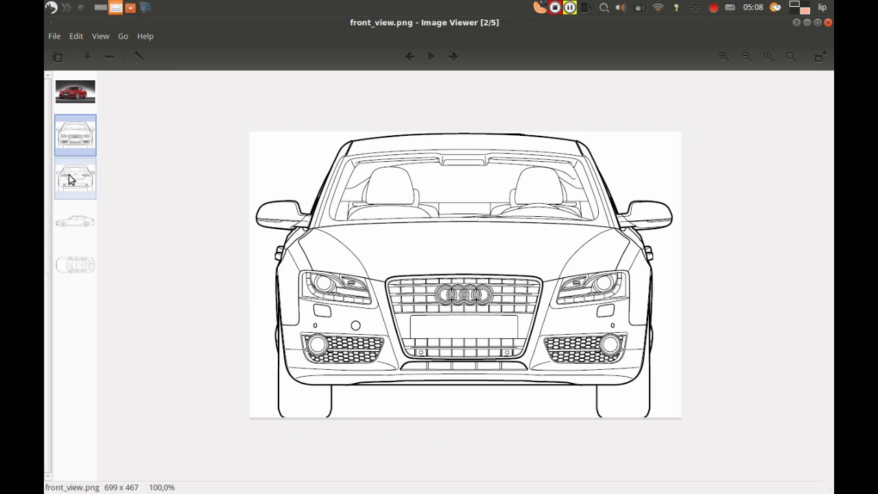
pyautogui.click(68, 184)
pyautogui.click(72, 214)
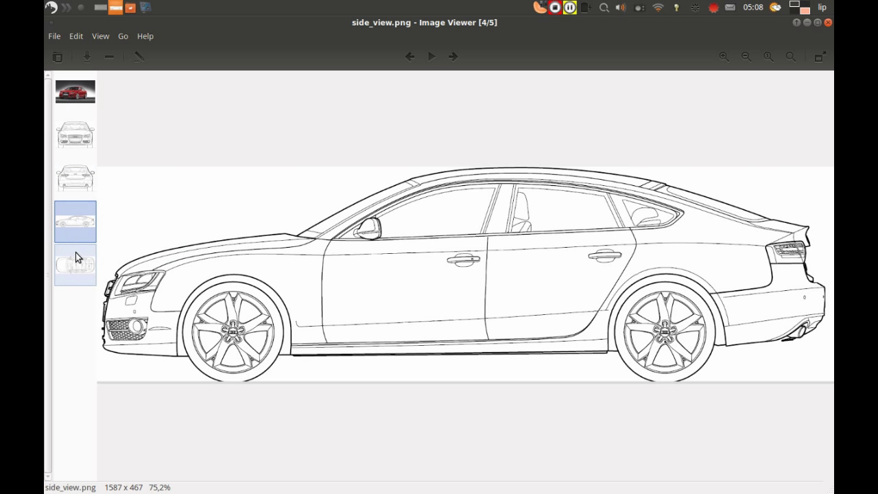
pyautogui.click(75, 254)
pyautogui.click(71, 230)
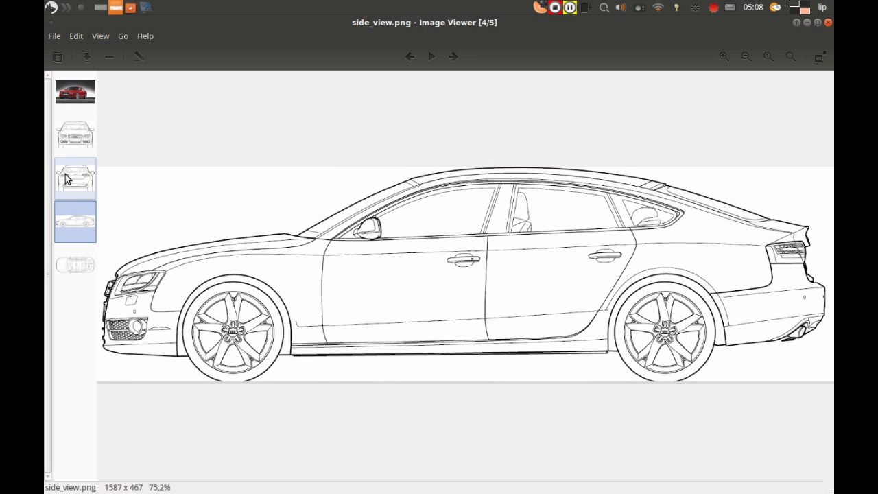
pyautogui.click(65, 177)
pyautogui.click(75, 132)
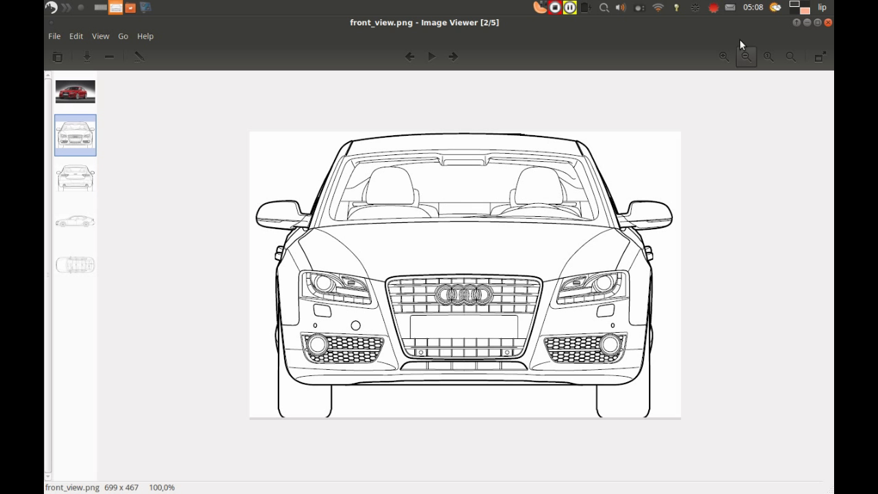
pyautogui.doubleClick(730, 22)
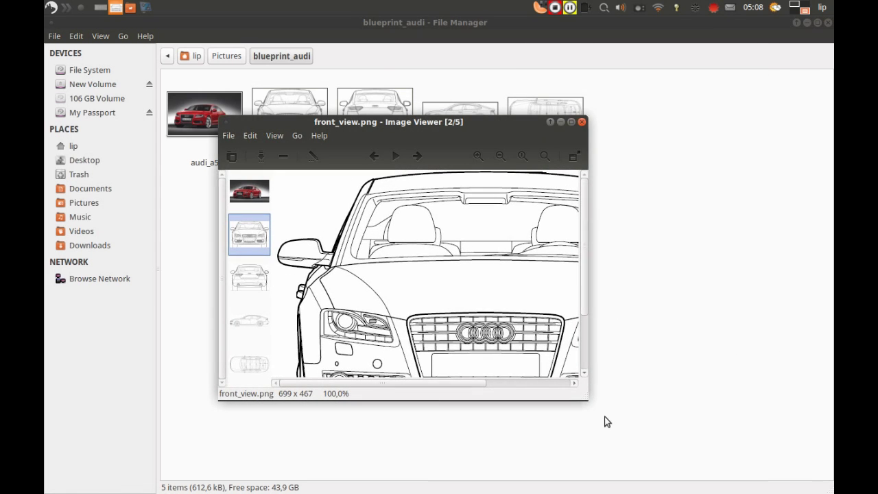
pyautogui.moveTo(587, 401); pyautogui.dragTo(820, 472)
pyautogui.moveTo(710, 120); pyautogui.dragTo(643, 86)
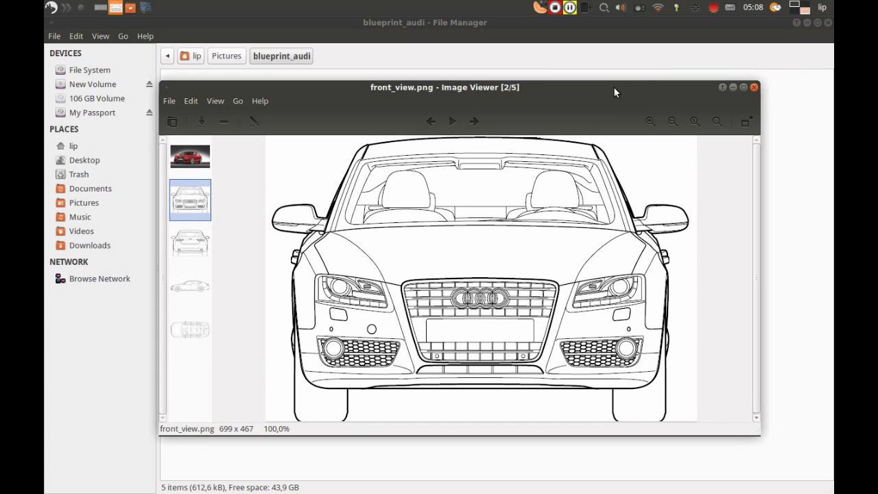
pyautogui.moveTo(520, 87); pyautogui.dragTo(425, 57)
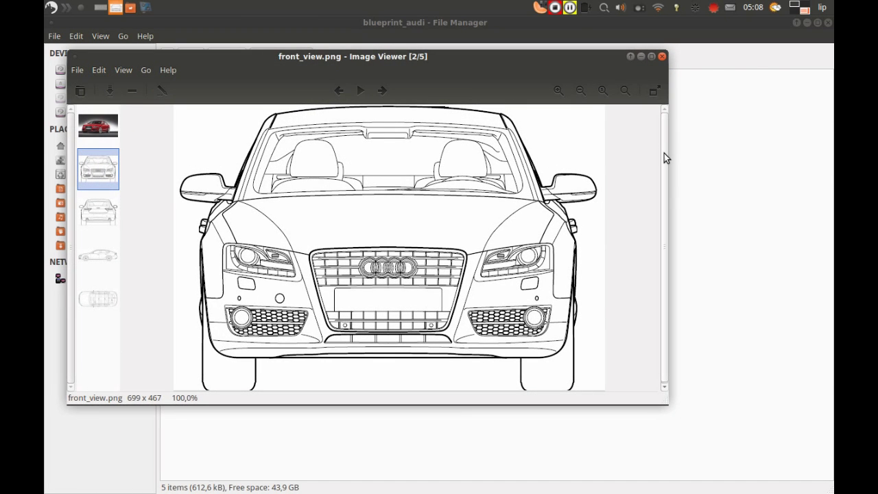
pyautogui.click(95, 137)
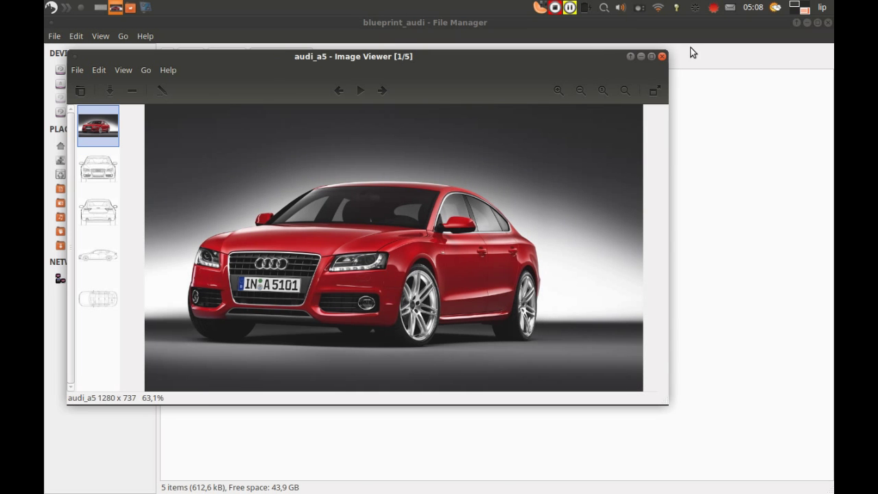
pyautogui.click(651, 56)
# Review the top, side and front blueprints and the audi_a5 photo again, and minimize the image viewer and file manager.
pyautogui.scroll(1, 650, 223)
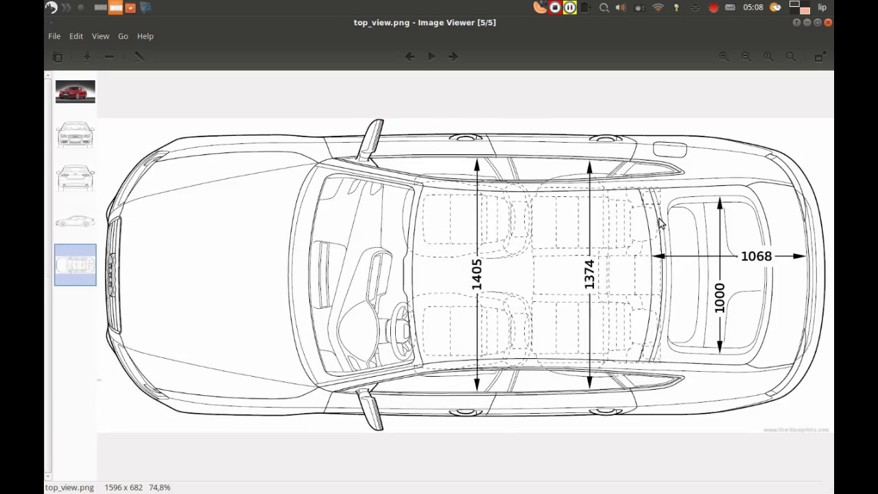
pyautogui.scroll(-2, 658, 217)
pyautogui.scroll(1, 595, 205)
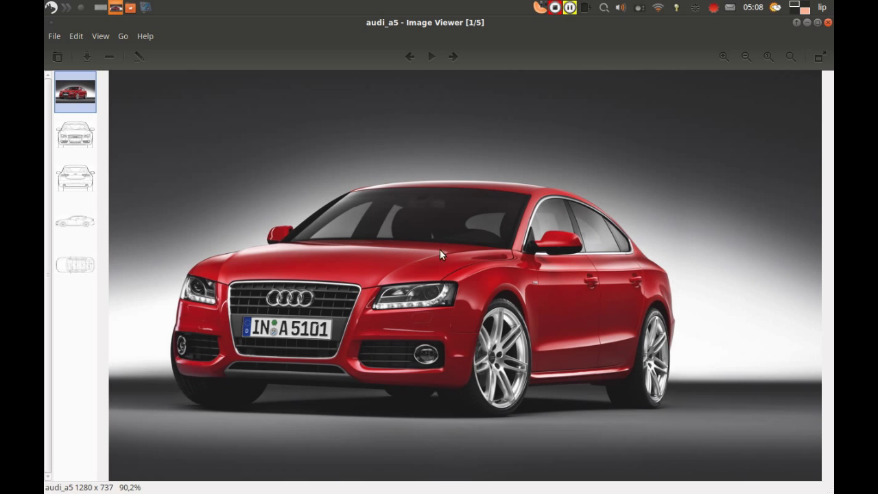
pyautogui.click(84, 221)
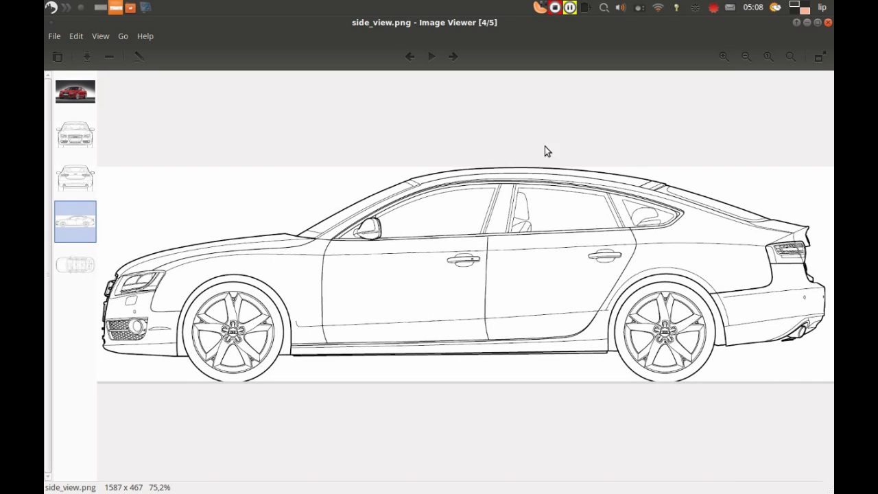
pyautogui.click(86, 153)
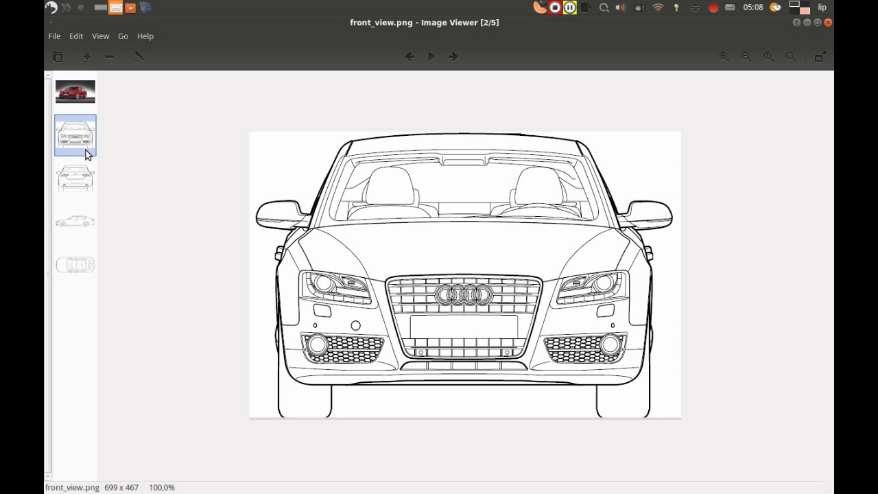
pyautogui.click(83, 96)
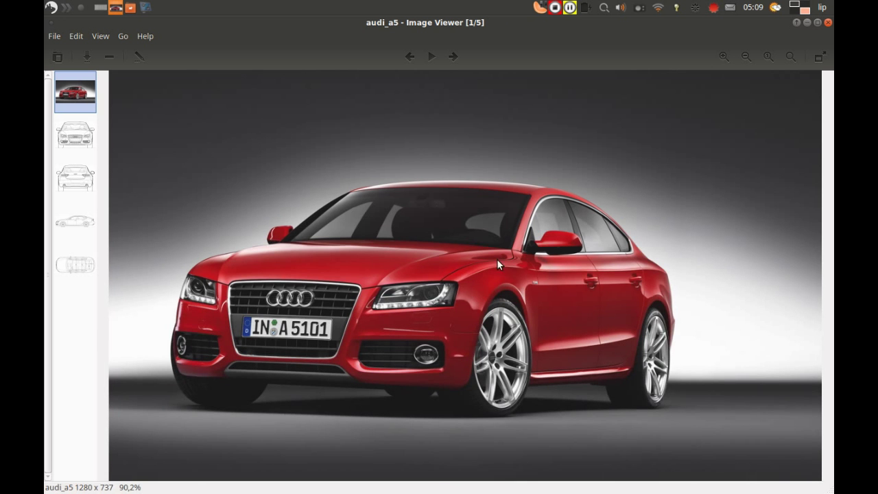
pyautogui.click(807, 23)
pyautogui.click(806, 23)
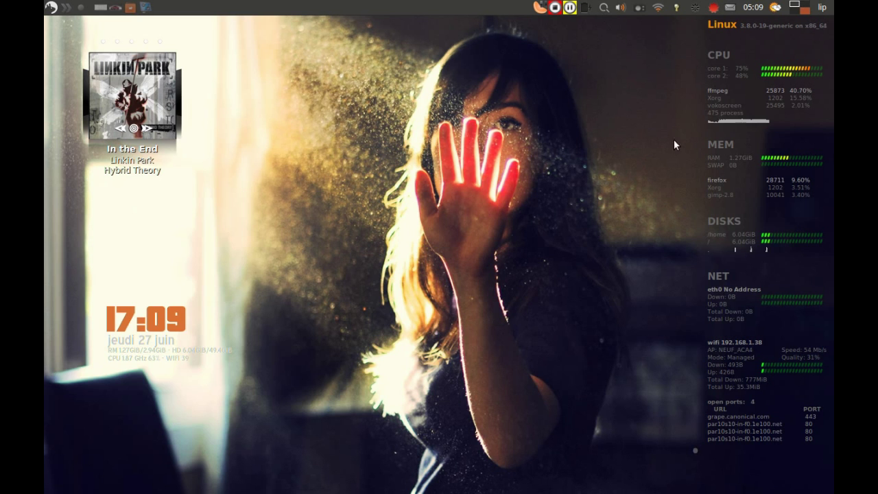
# Launch Blender in a maximized window and dismiss its splash screen.
pyautogui.hotkey('ctrl', 'space')
pyautogui.write('blend')
pyautogui.press('Return')
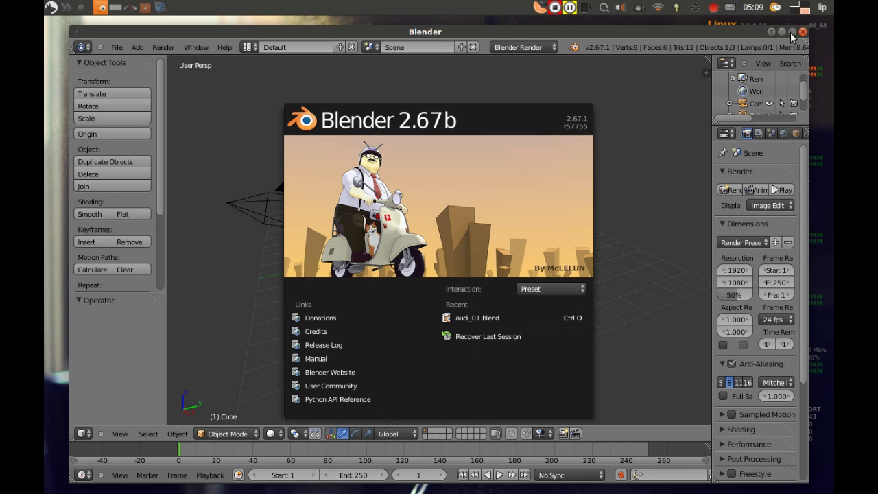
pyautogui.click(792, 32)
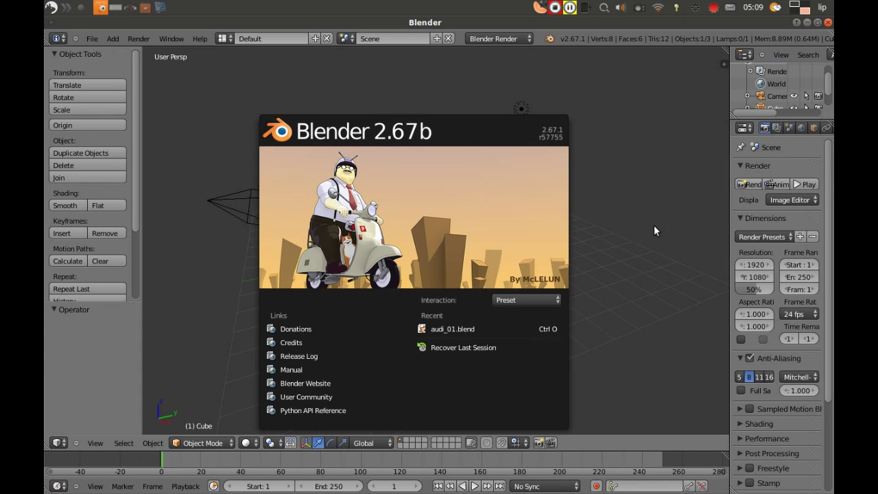
pyautogui.click(631, 225)
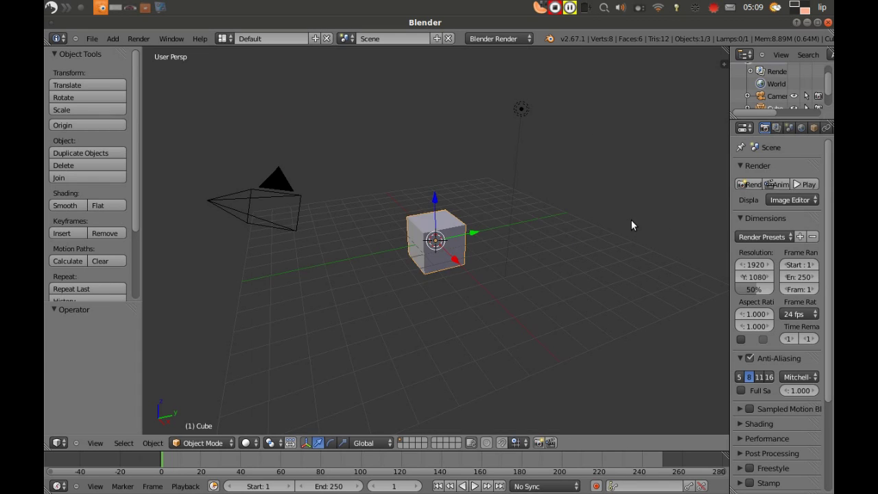
# Start the Screencast Keys display in the 3D viewport and hide the viewport properties again.
pyautogui.moveTo(623, 203); pyautogui.dragTo(507, 191, button='middle')
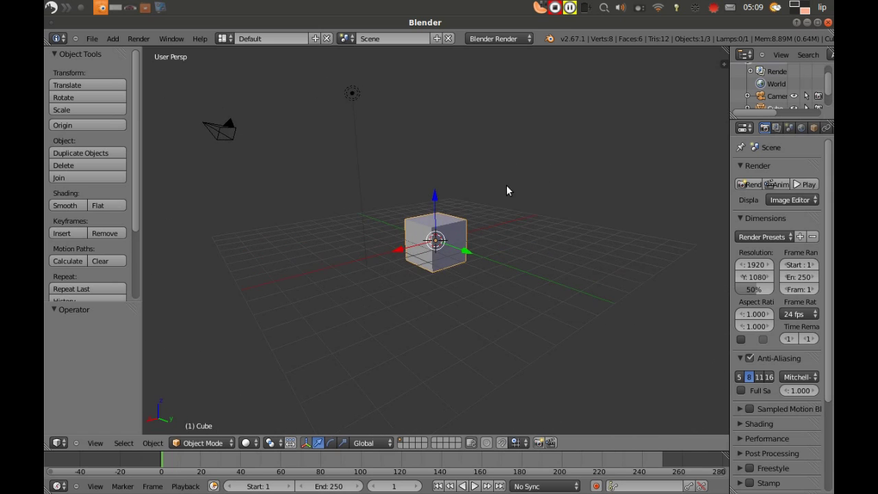
pyautogui.press('n')
pyautogui.scroll(-5, 649, 227)
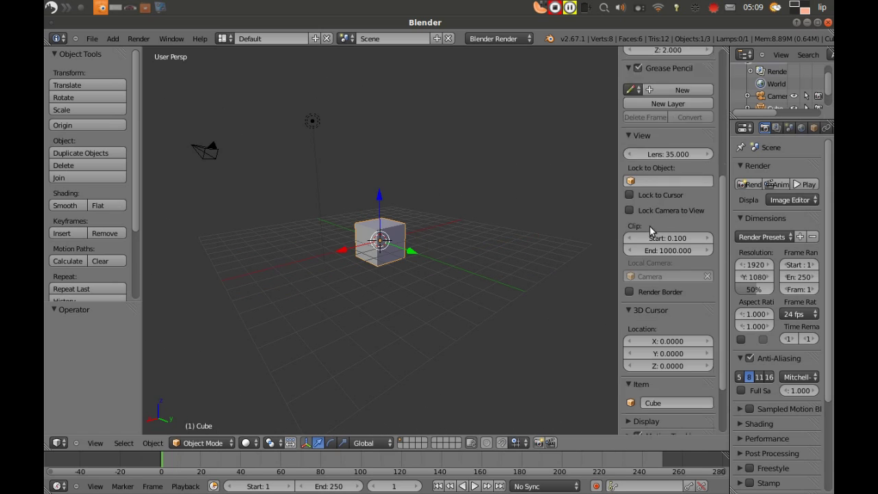
pyautogui.click(656, 419)
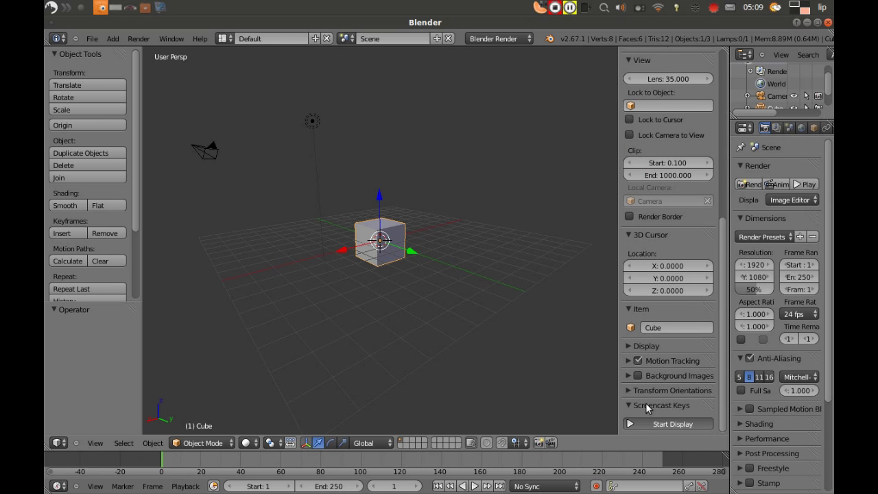
pyautogui.press('n')
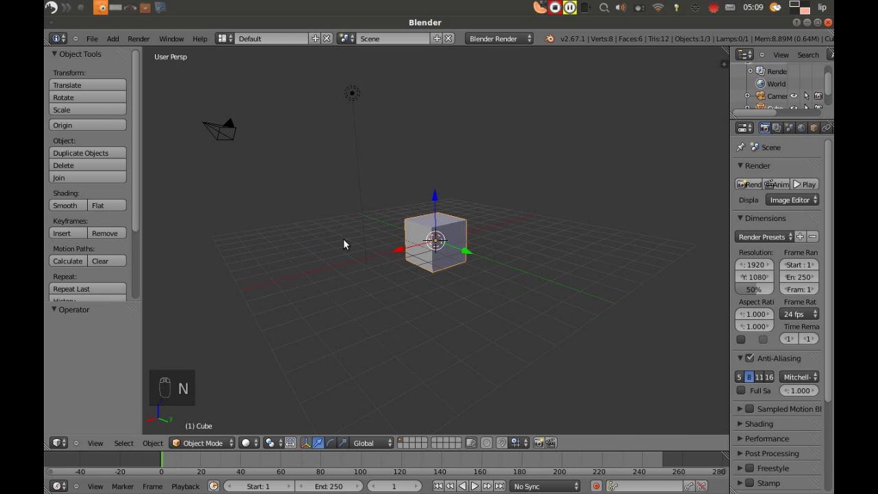
# Delete the default cube, lamp and camera from the scene.
pyautogui.moveTo(258, 242); pyautogui.dragTo(486, 254, button='middle')
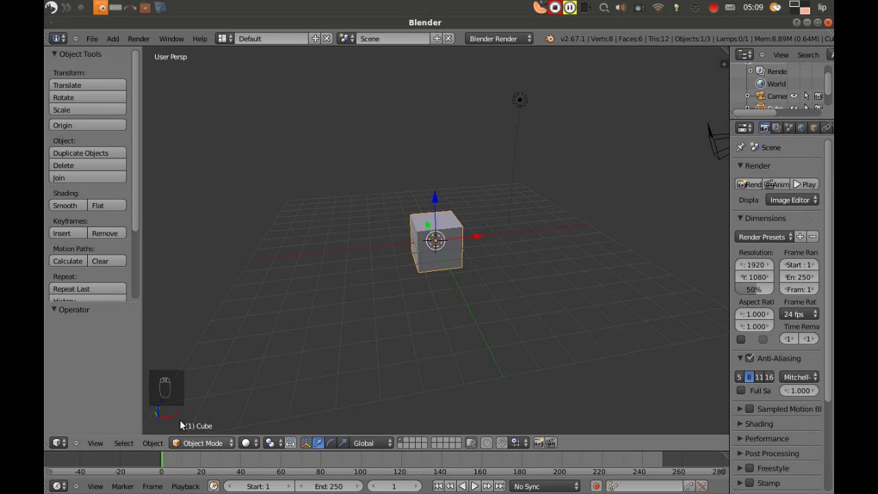
pyautogui.press('x')
pyautogui.click(467, 234)
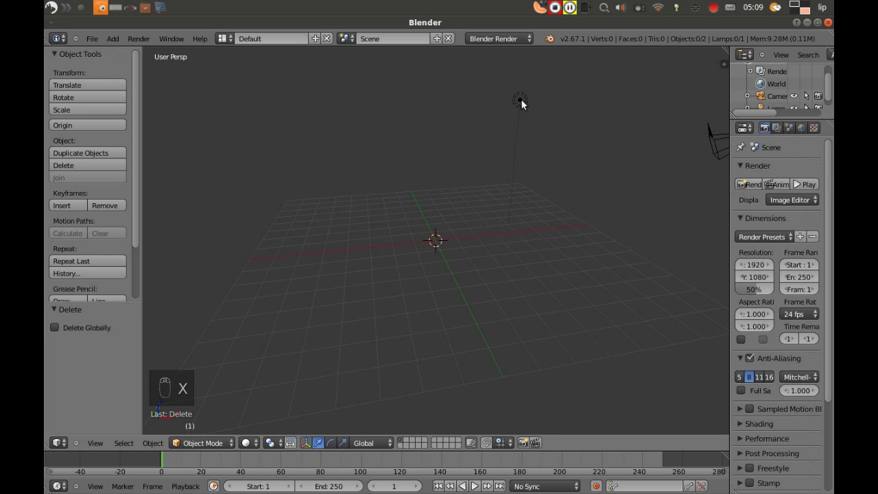
pyautogui.rightClick(521, 103)
pyautogui.press('x')
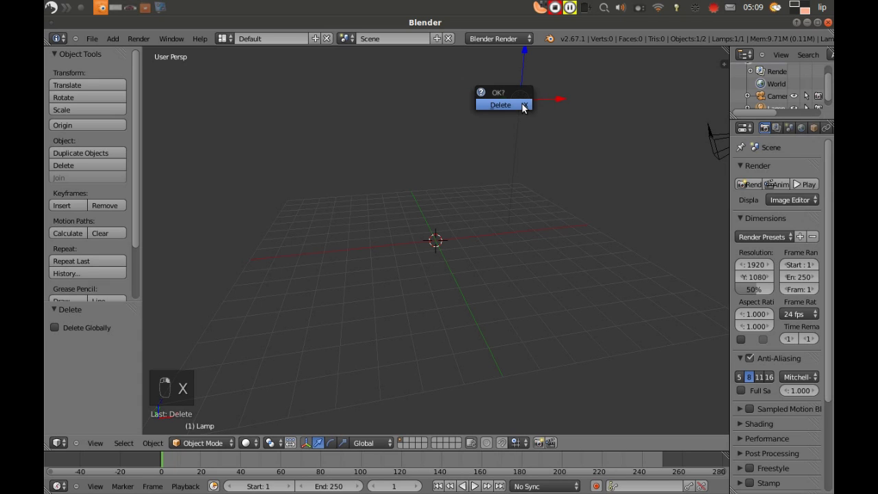
pyautogui.click(521, 105)
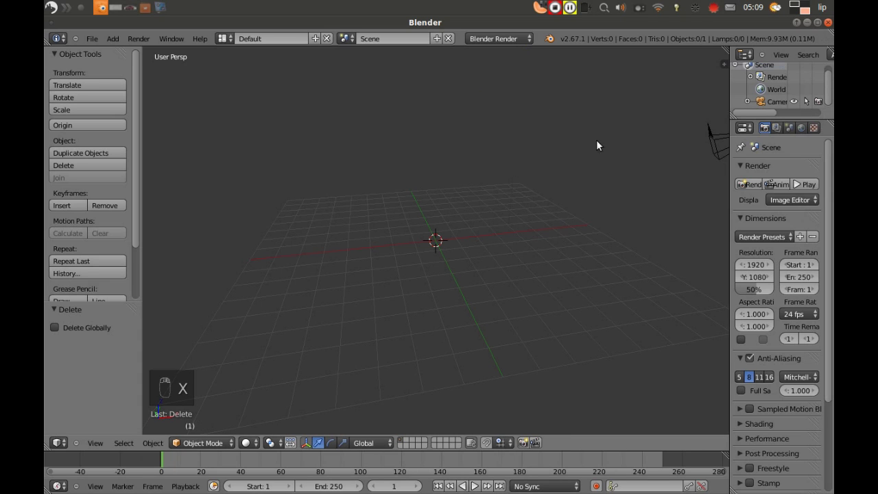
pyautogui.rightClick(712, 148)
pyautogui.press('x')
pyautogui.click(713, 142)
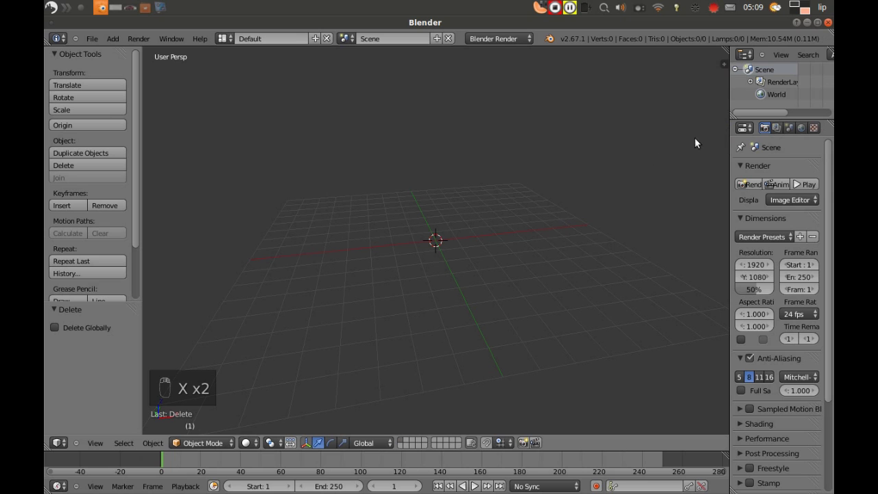
# Switch the 3D viewport to quad view and hide the tool shelf.
pyautogui.press('n')
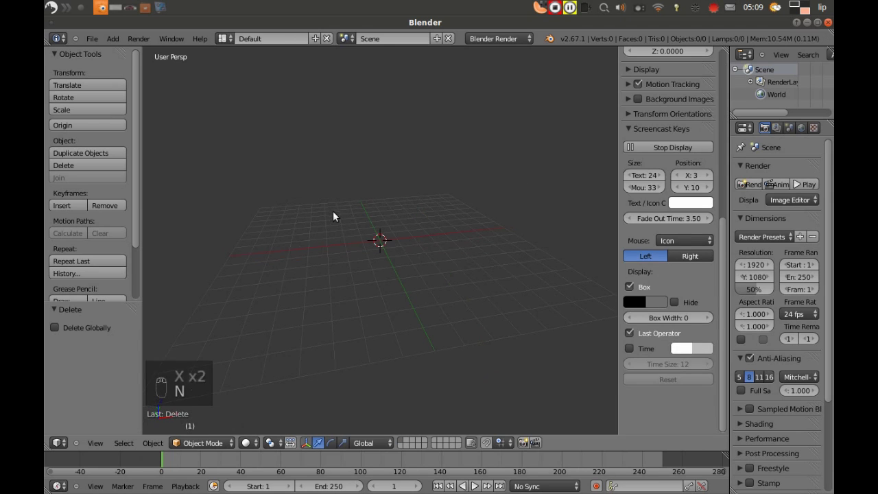
pyautogui.press('n')
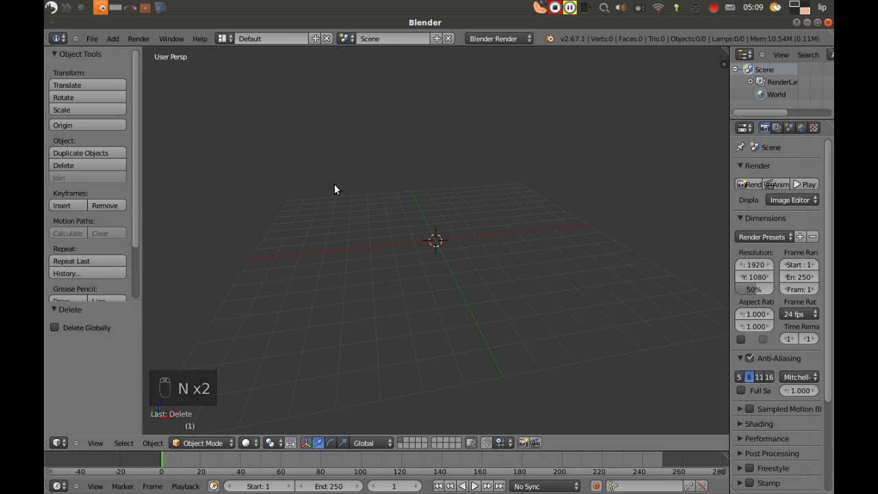
pyautogui.click(96, 443)
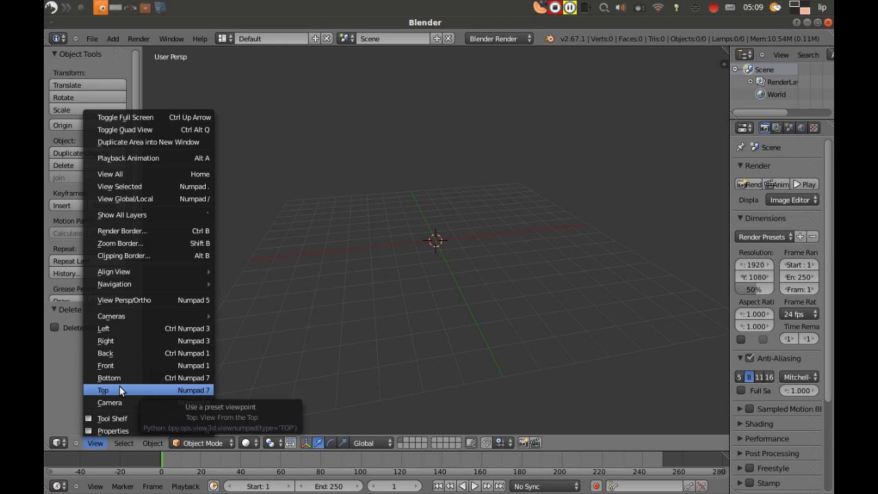
pyautogui.click(154, 129)
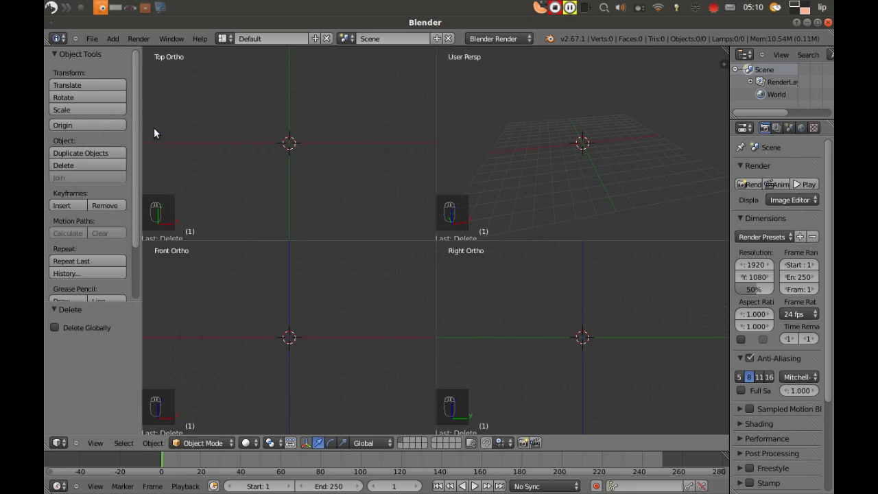
pyautogui.press('t')
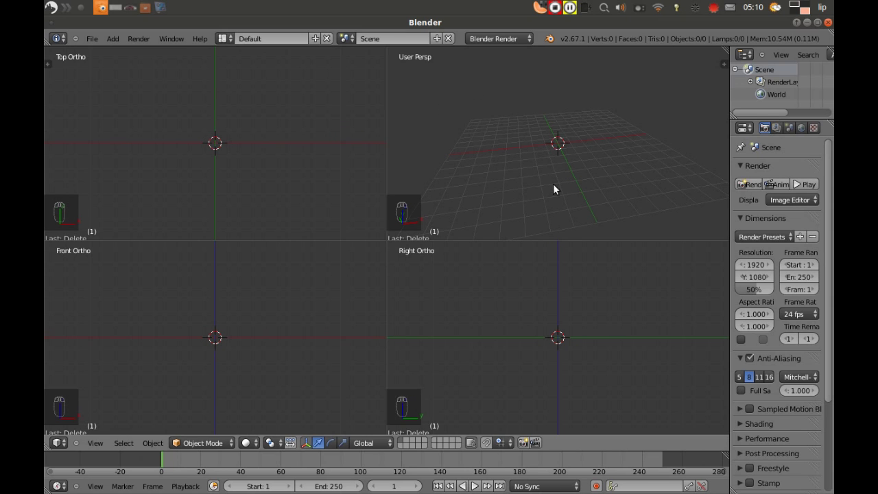
# Inspect the user perspective quadrant from several angles and return the 3D viewport from quad view to a single view.
pyautogui.moveTo(525, 159); pyautogui.dragTo(596, 176, button='middle')
pyautogui.moveTo(507, 164); pyautogui.dragTo(560, 154, button='middle')
pyautogui.moveTo(475, 146); pyautogui.dragTo(503, 133, button='middle')
pyautogui.click(95, 443)
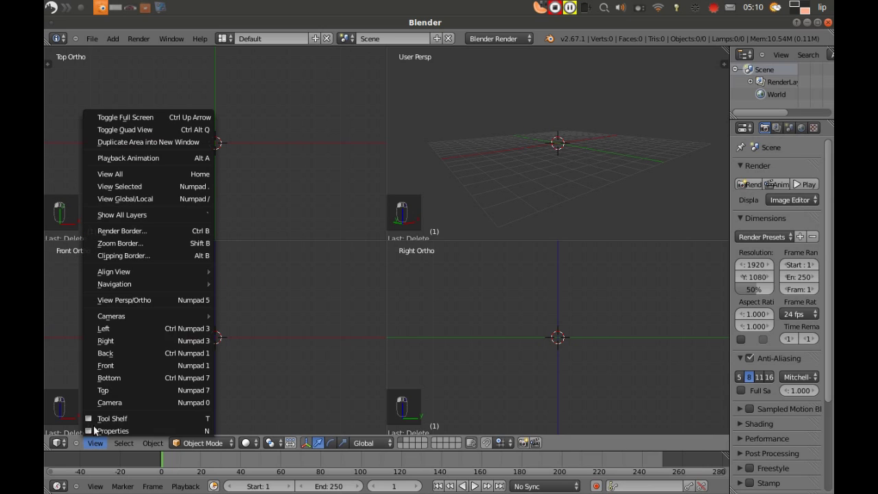
pyautogui.click(133, 129)
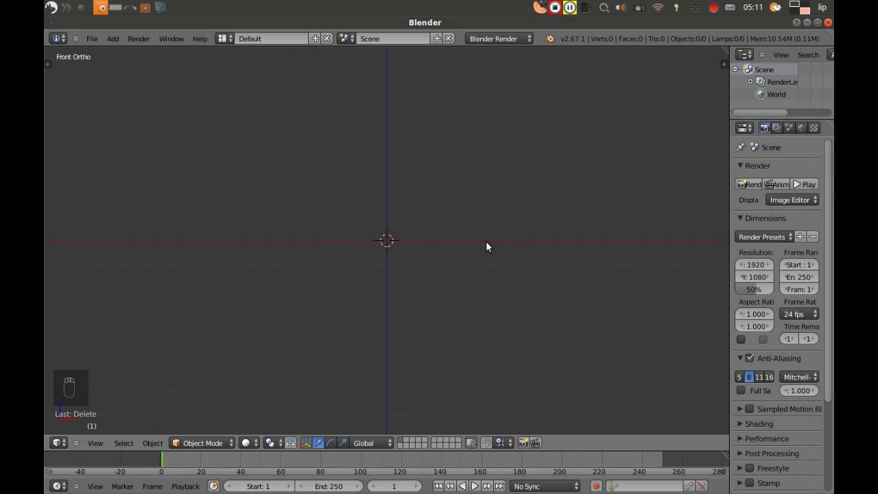
# Show the 3D viewport properties, then enable and expand the Background Images settings.
pyautogui.press('n')
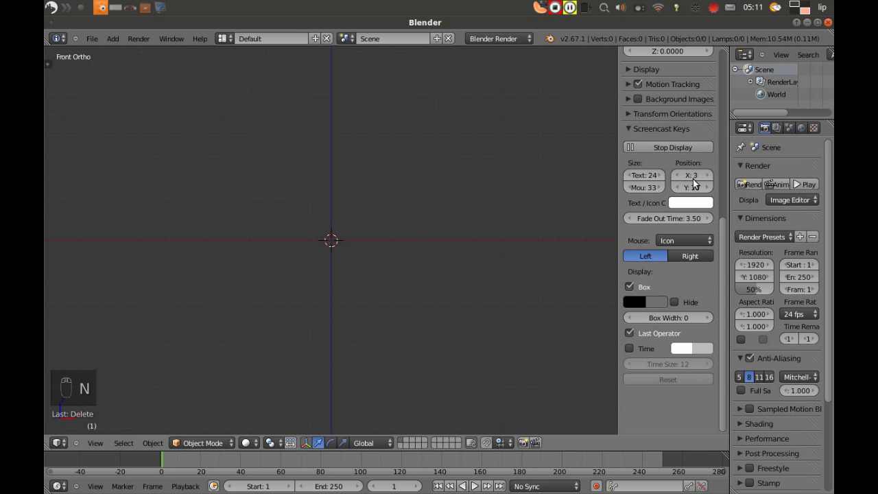
pyautogui.scroll(6, 678, 126)
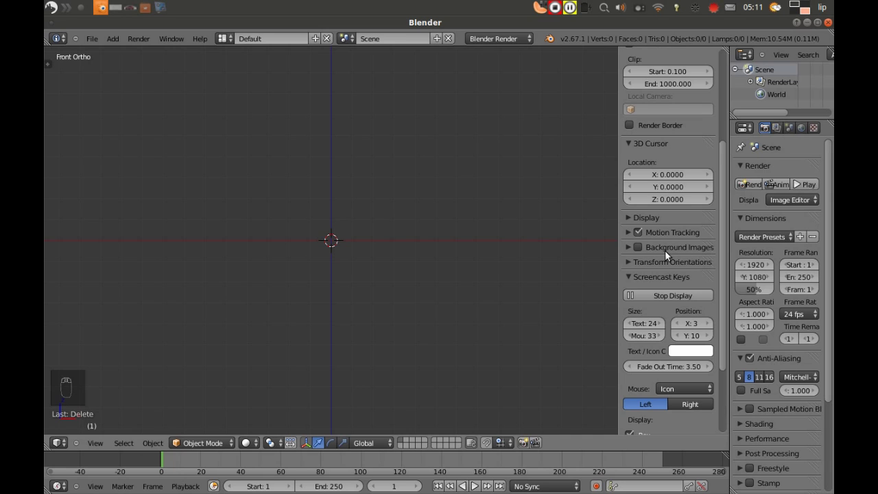
pyautogui.click(629, 247)
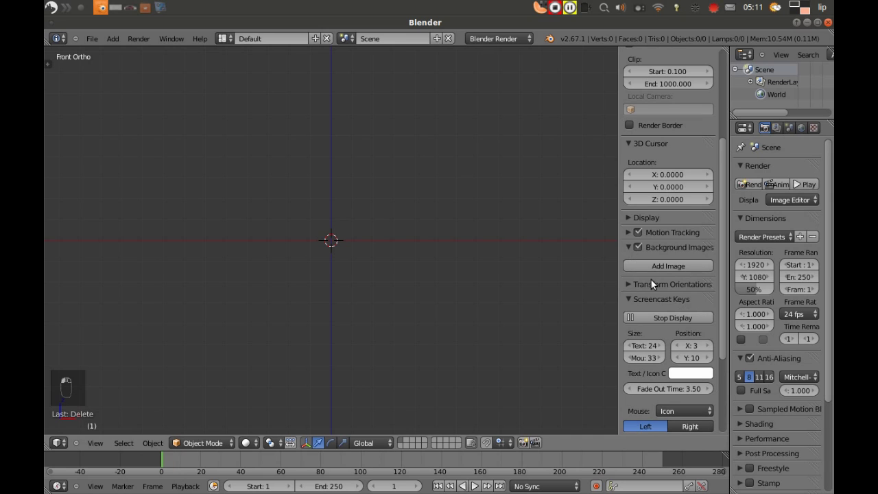
pyautogui.scroll(-4, 650, 279)
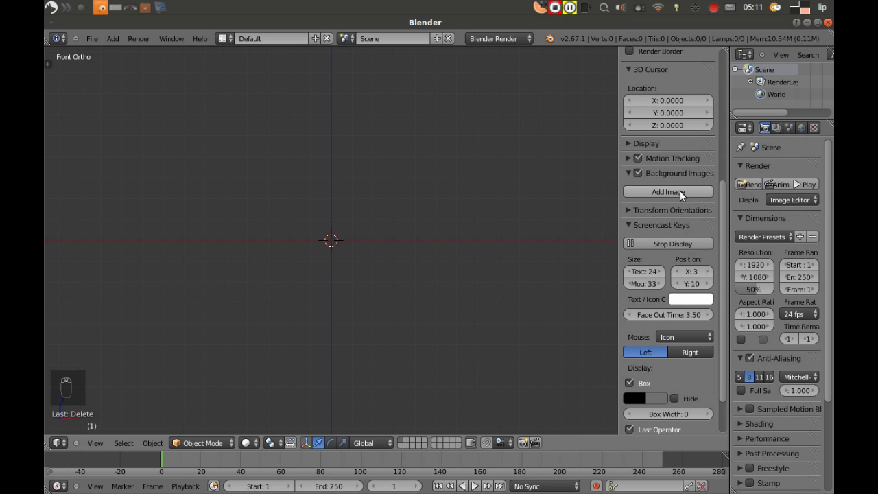
# Add a background image entry and set its axis to Front.
pyautogui.click(679, 190)
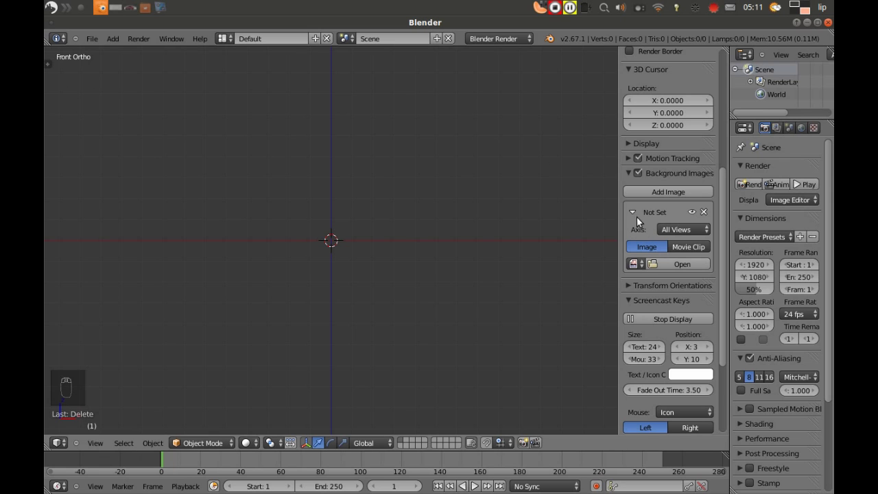
pyautogui.click(660, 232)
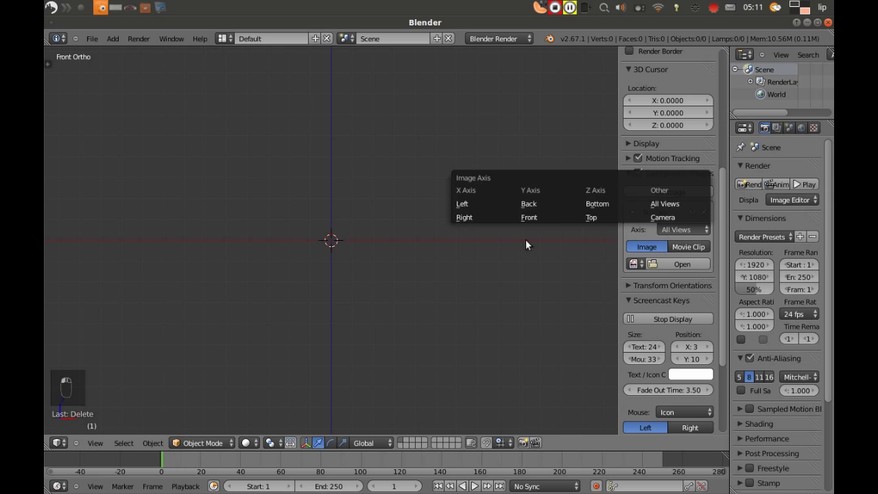
pyautogui.click(700, 230)
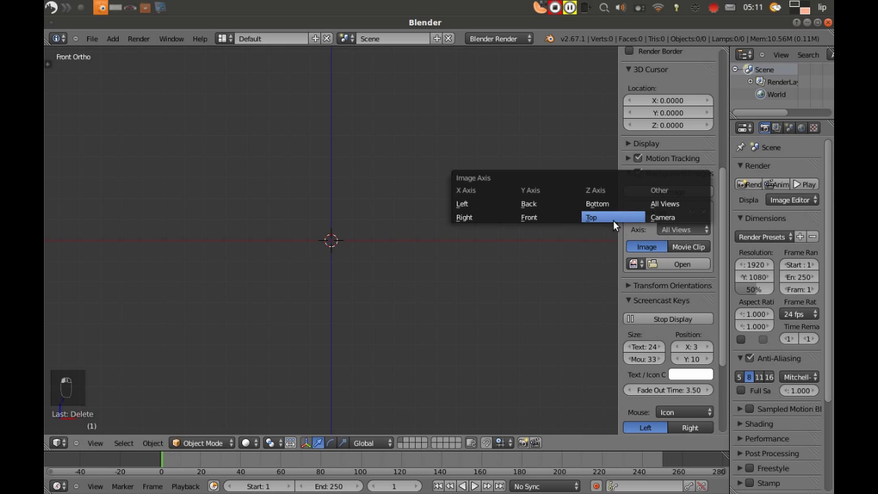
pyautogui.click(544, 216)
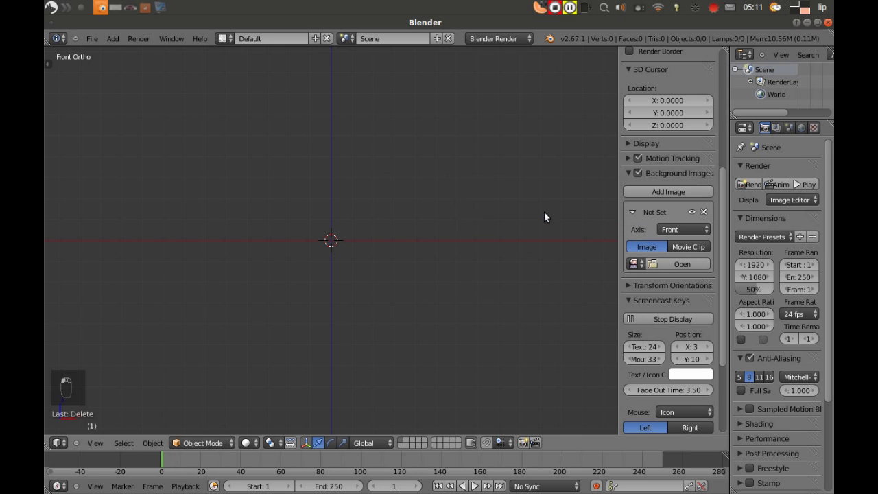
# Load front_view.png from the blueprint_audi folder into the Front background entry and collapse the entry.
pyautogui.click(680, 264)
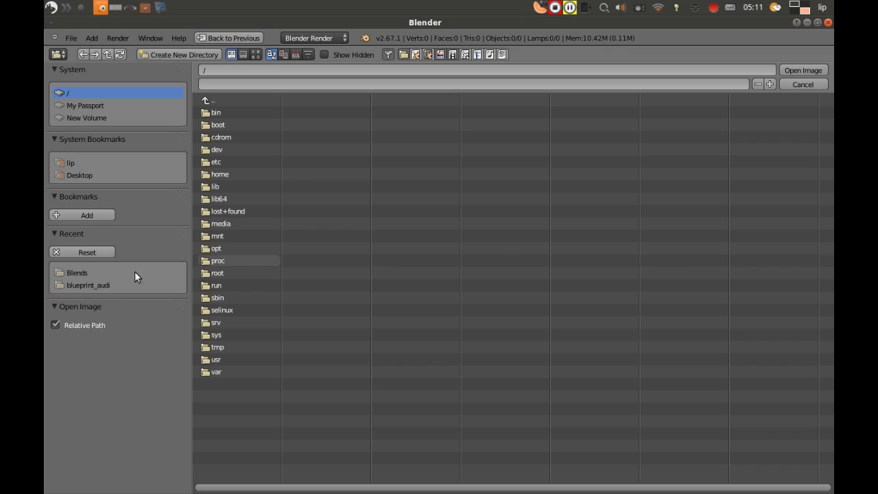
pyautogui.click(96, 285)
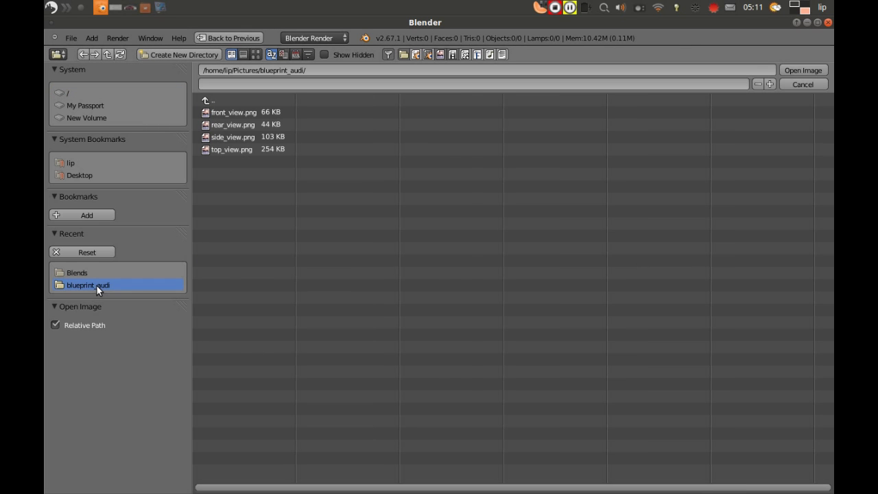
pyautogui.click(275, 114)
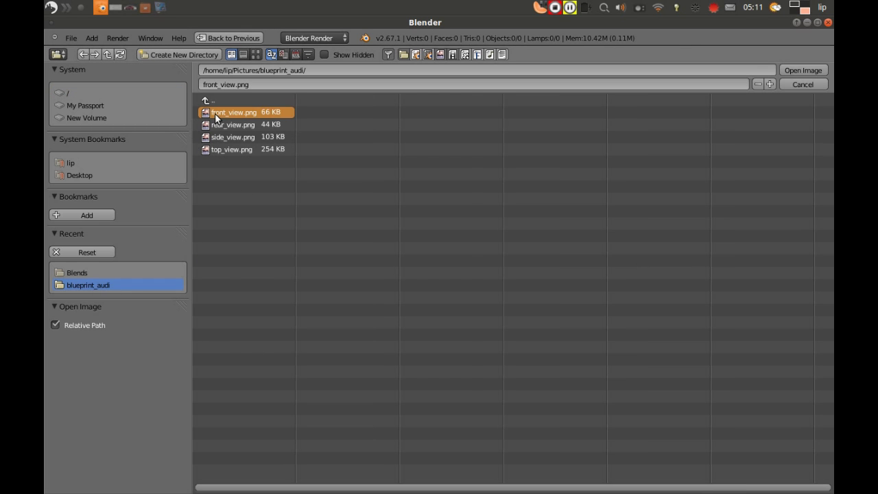
pyautogui.click(793, 70)
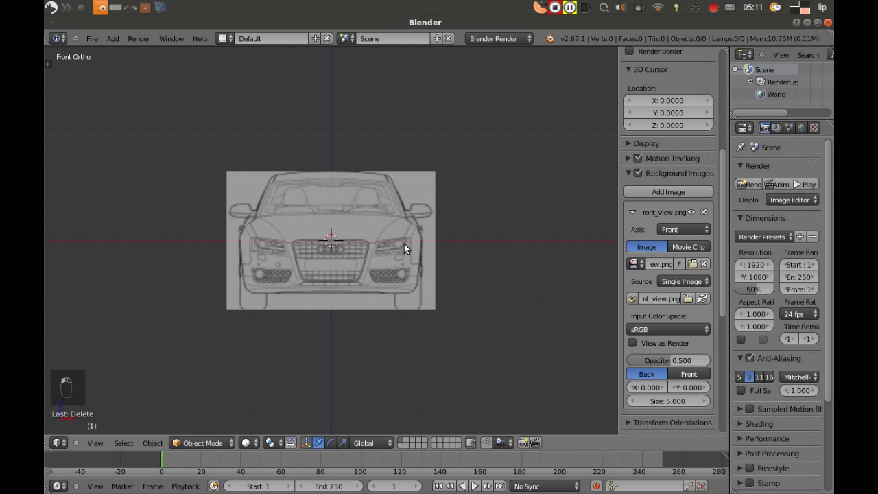
pyautogui.scroll(8, 401, 241)
pyautogui.scroll(-2, 399, 239)
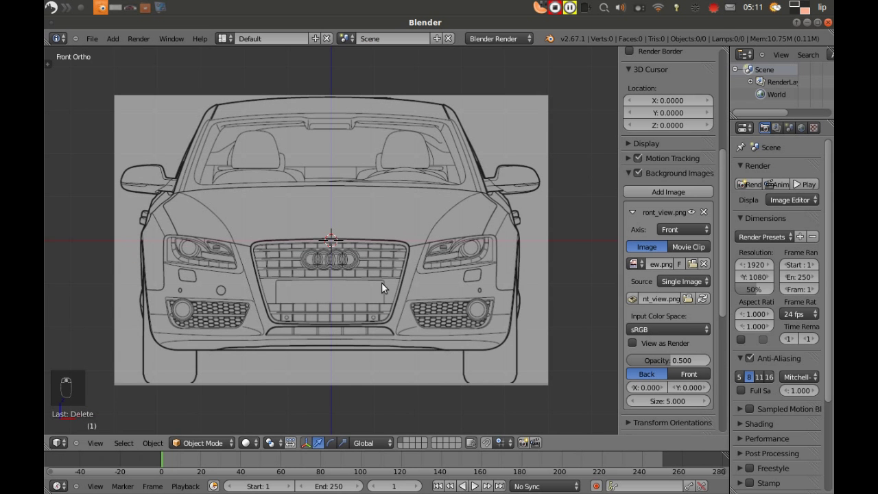
pyautogui.click(633, 211)
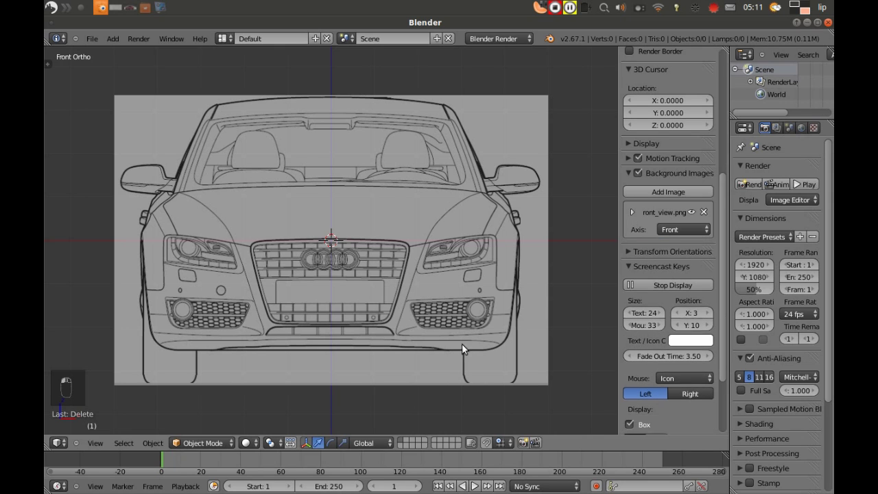
# Switch the viewport to the right view and add a second background image entry with its axis set to Right.
pyautogui.click(90, 443)
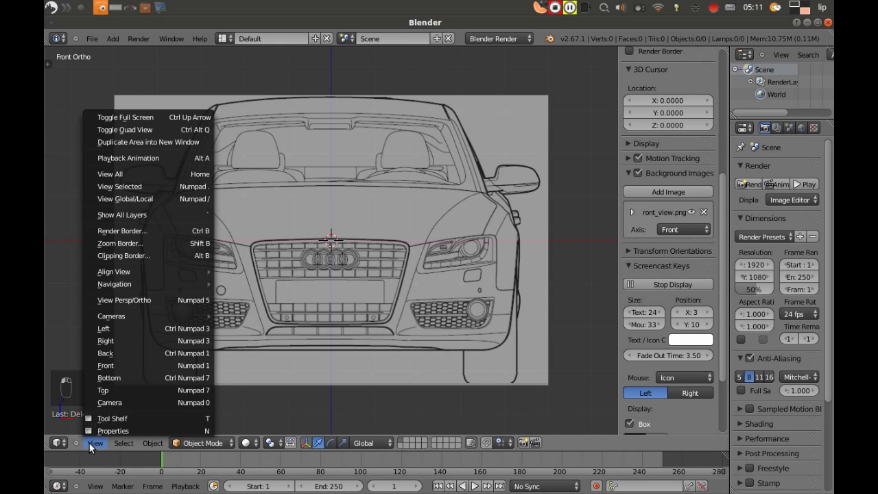
pyautogui.click(122, 340)
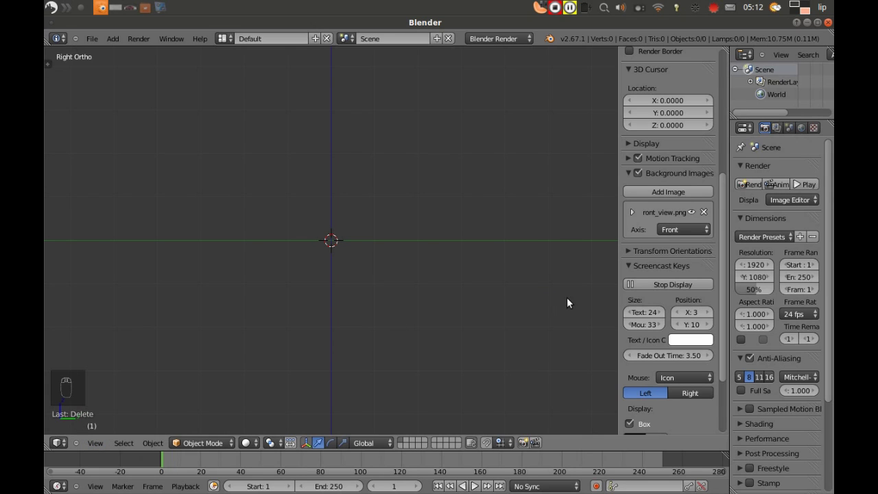
pyautogui.click(675, 190)
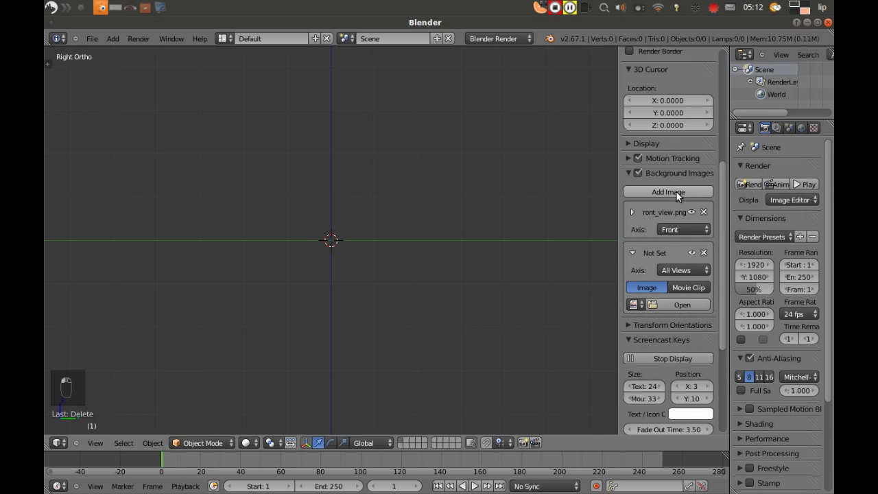
pyautogui.click(680, 270)
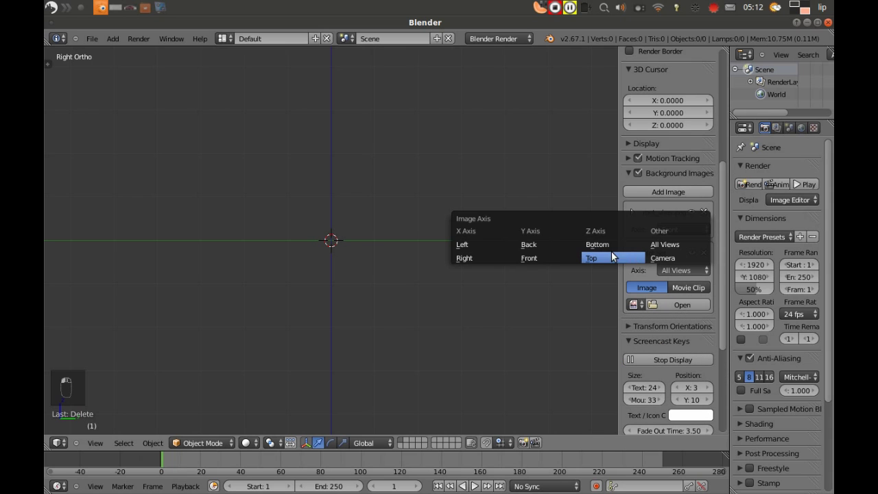
pyautogui.click(486, 258)
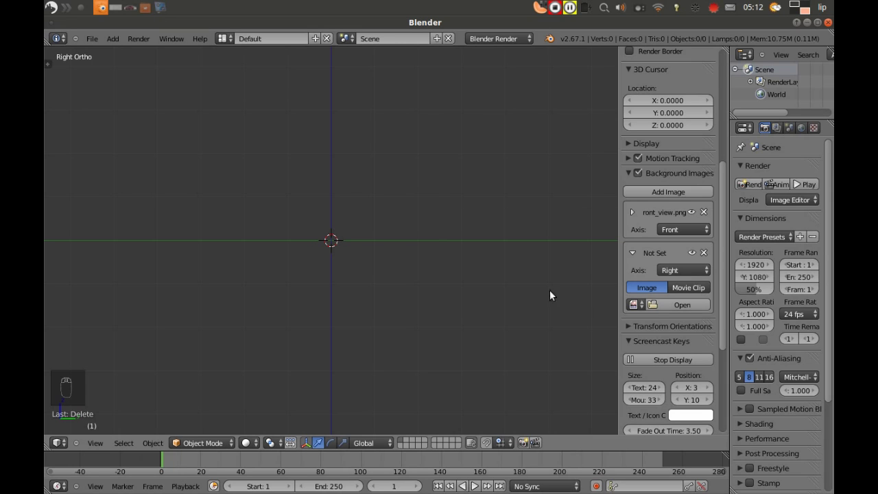
# Load side_view.png from the blueprint_audi folder into the Right background entry and collapse the entry.
pyautogui.click(667, 307)
pyautogui.click(89, 274)
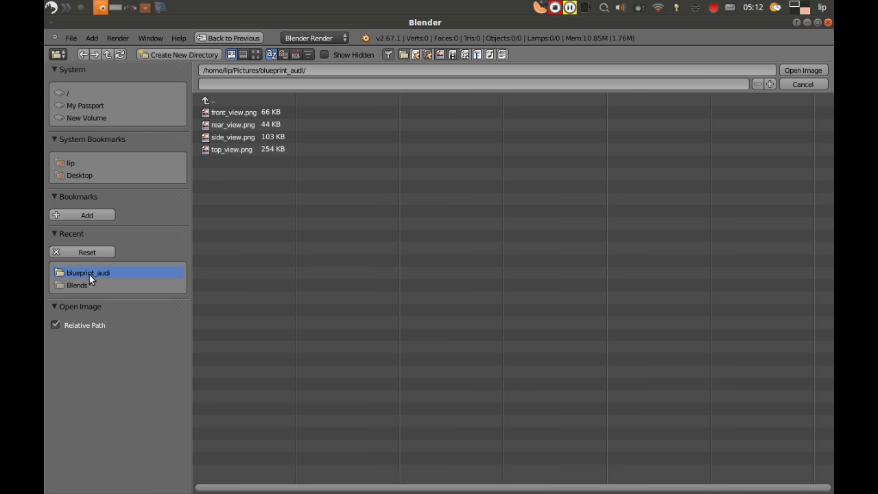
pyautogui.click(244, 137)
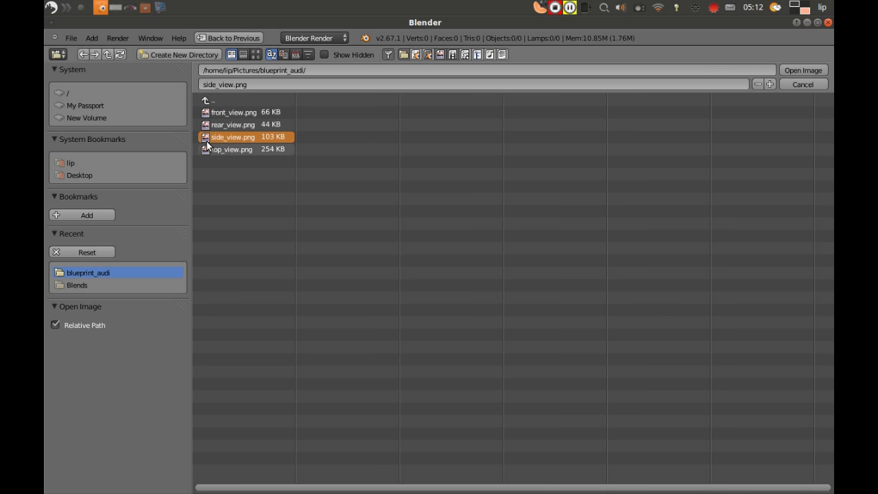
pyautogui.click(801, 70)
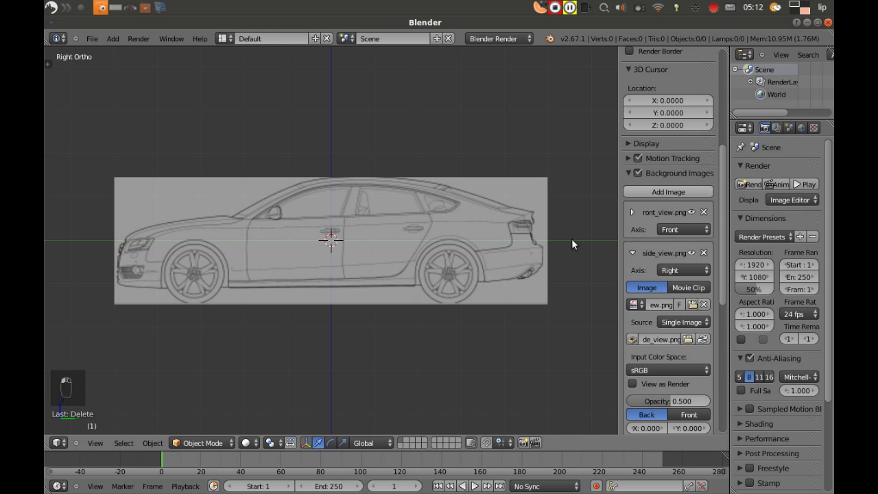
pyautogui.scroll(5, 384, 254)
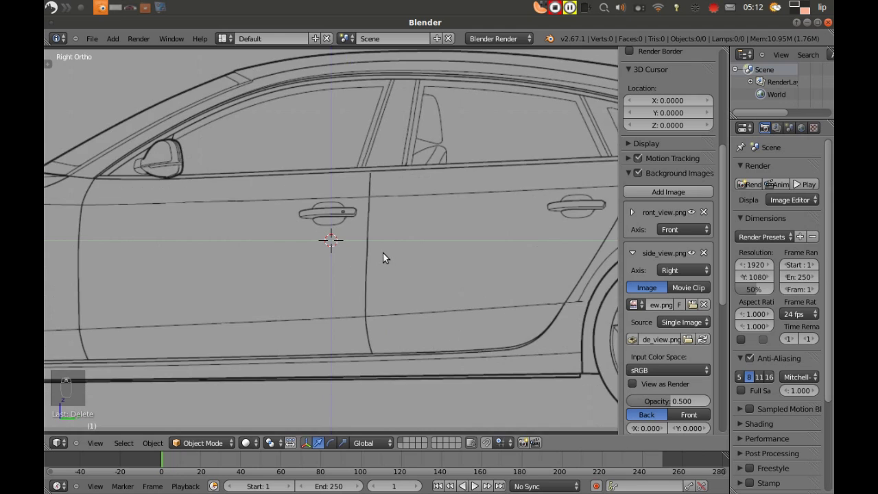
pyautogui.scroll(-4, 383, 252)
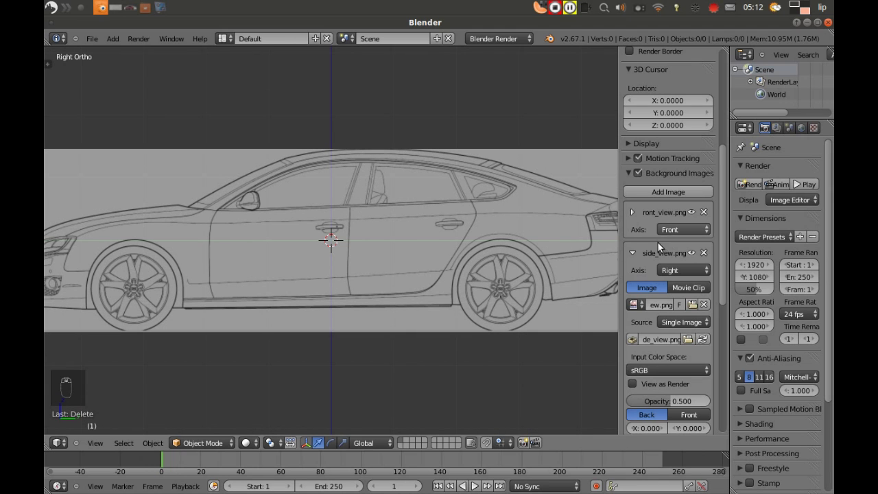
pyautogui.click(632, 253)
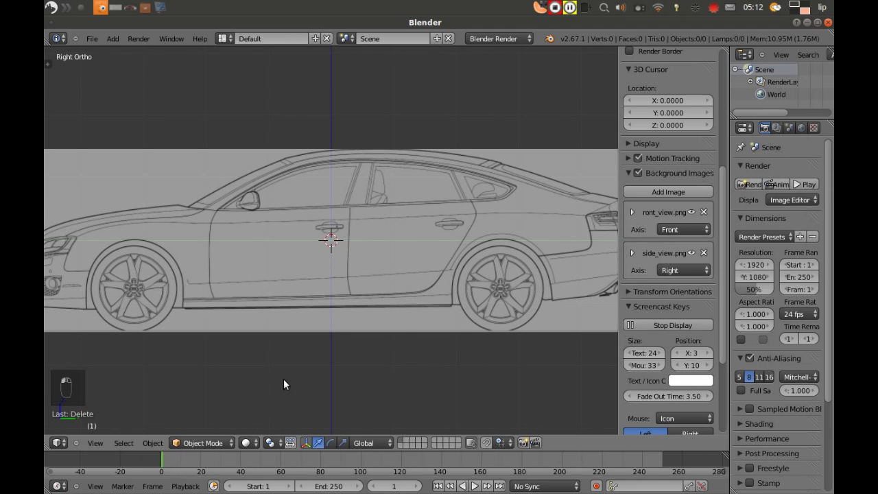
# Switch the viewport to the top view and add a third background image entry with its axis set to Top.
pyautogui.click(100, 446)
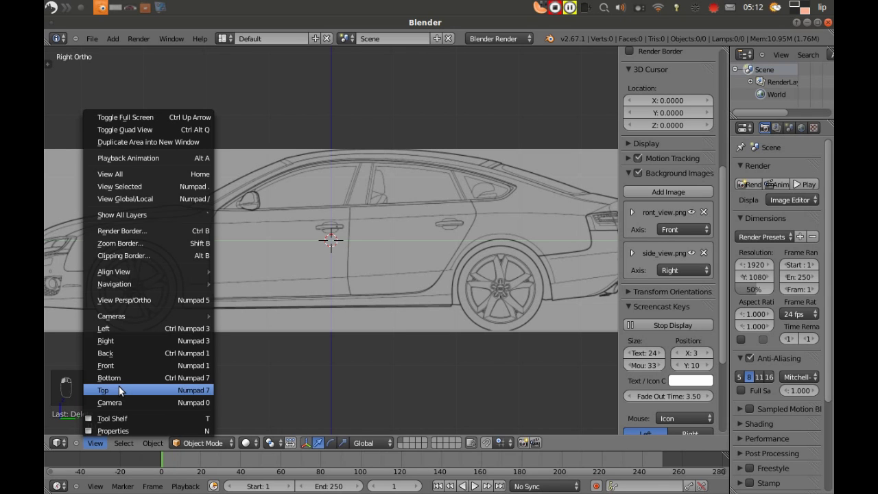
pyautogui.click(117, 389)
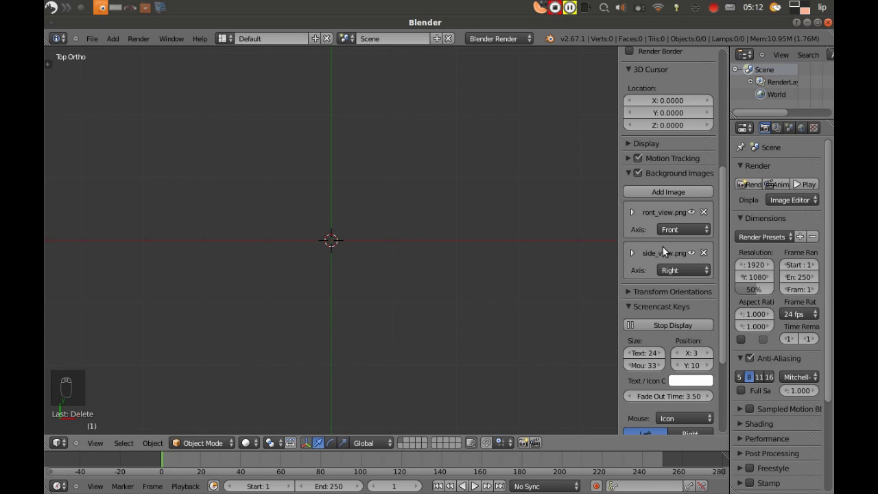
pyautogui.click(686, 194)
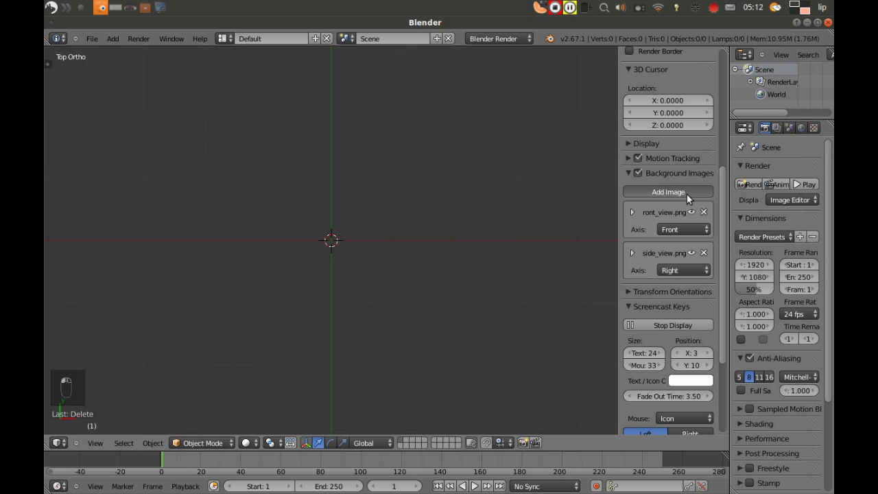
pyautogui.click(678, 312)
pyautogui.click(598, 309)
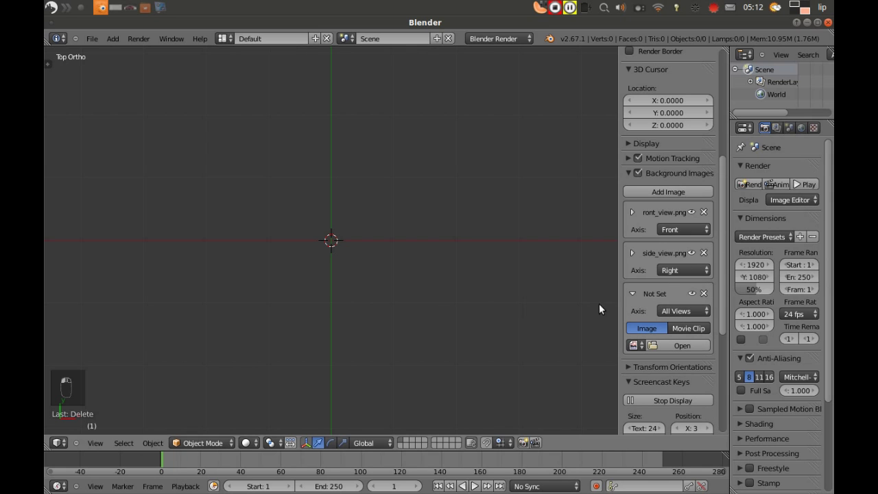
pyautogui.click(656, 311)
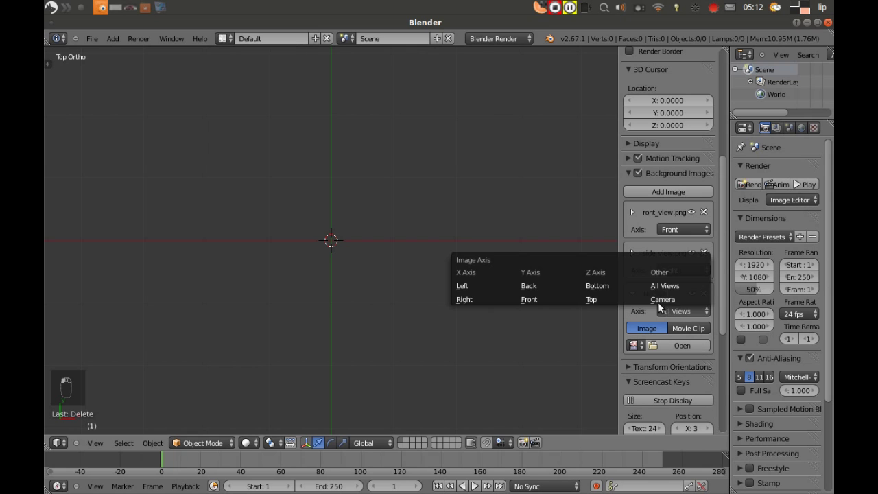
pyautogui.click(613, 298)
# Load top_view.png from the blueprint_audi folder into the Top background entry.
pyautogui.click(668, 348)
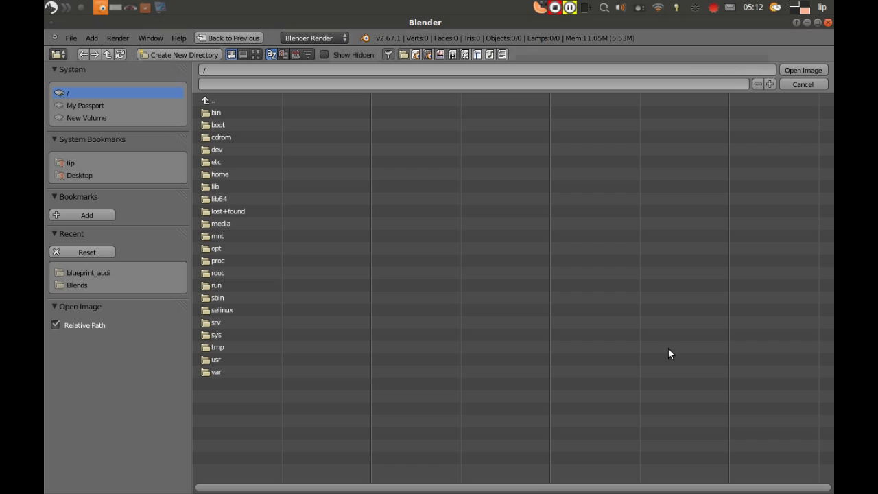
pyautogui.click(96, 274)
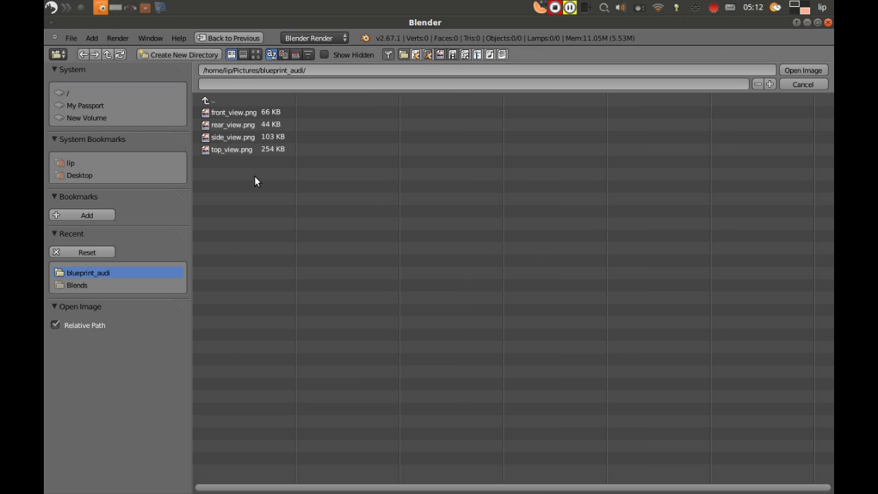
pyautogui.click(223, 152)
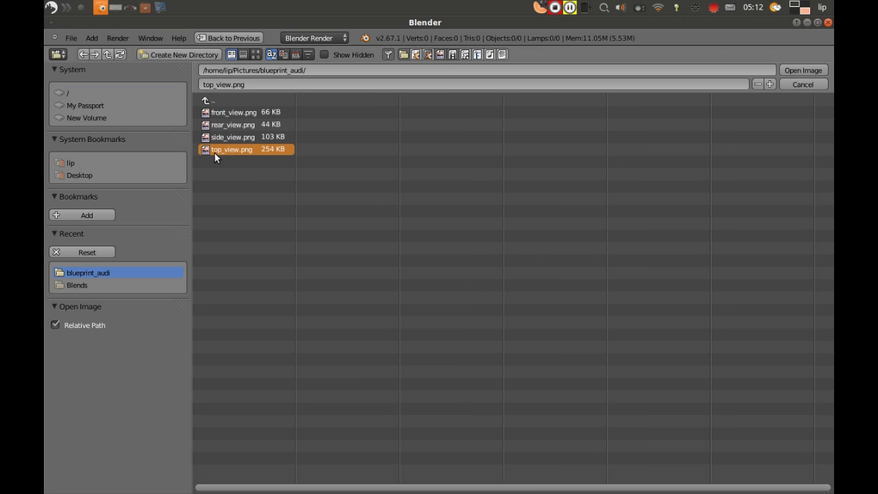
pyautogui.click(814, 68)
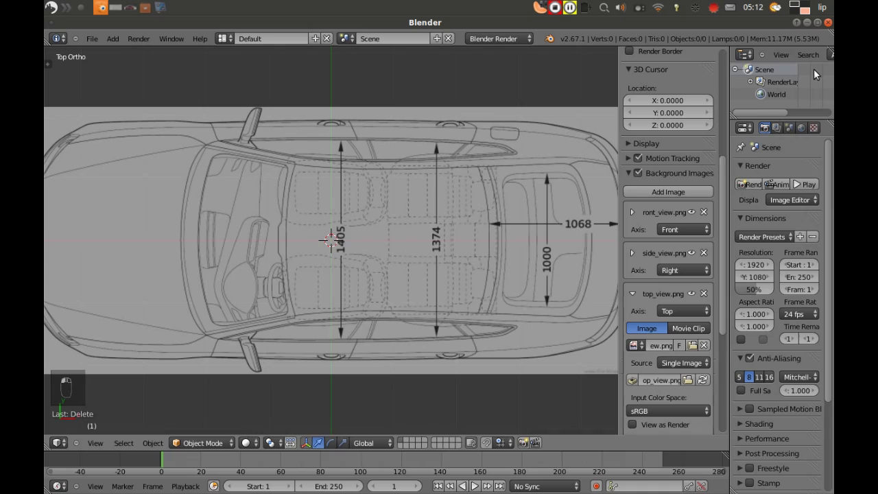
pyautogui.scroll(-2, 395, 225)
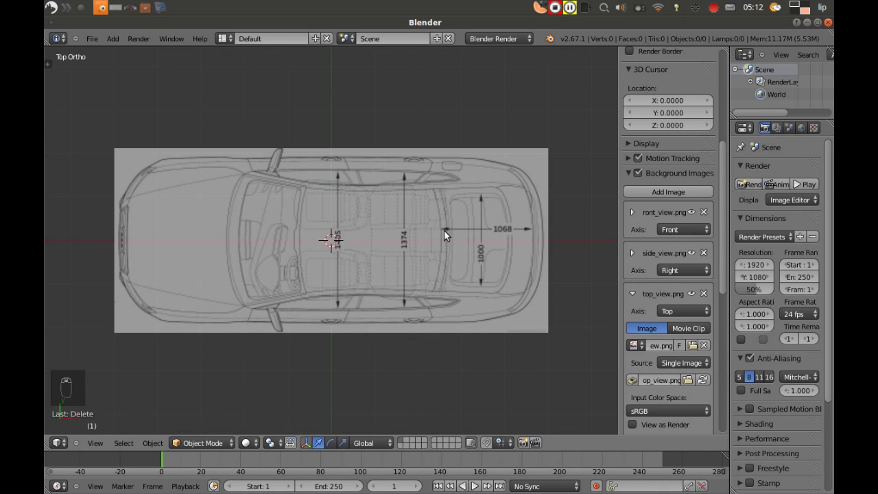
# Collapse the top_view.png background entry and switch the viewport to quad view.
pyautogui.click(632, 293)
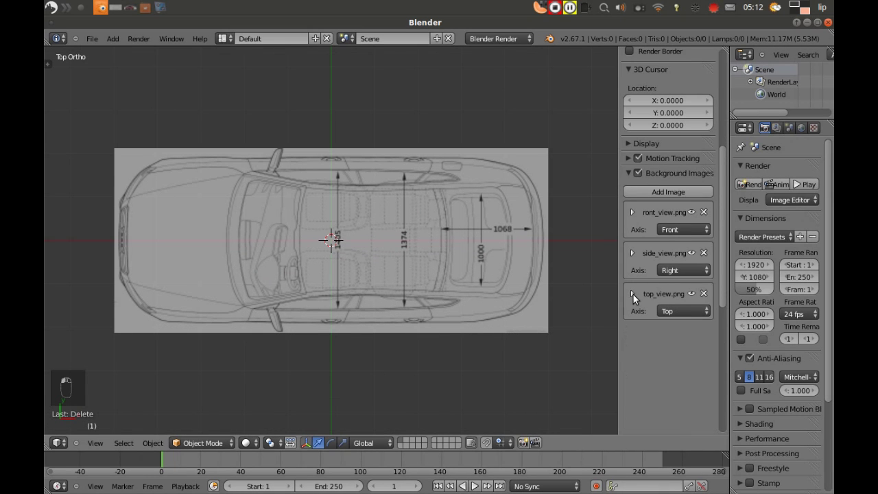
pyautogui.click(95, 442)
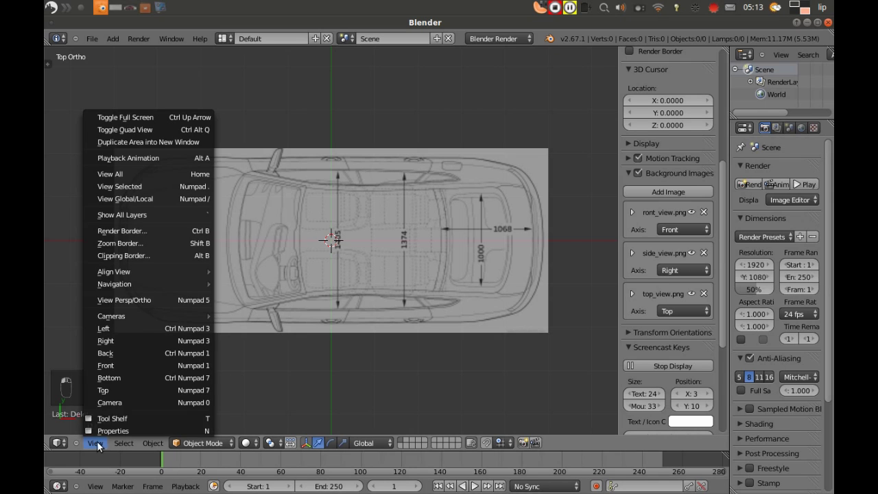
pyautogui.click(168, 130)
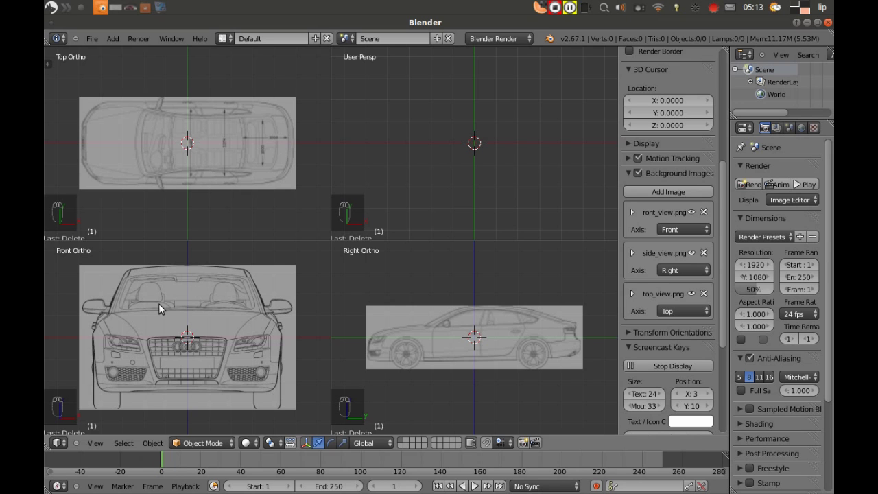
# Add a mesh cube at the centre of the scene as a sizing reference.
pyautogui.hotkey('shift', 'a')
pyautogui.moveTo(159, 305)
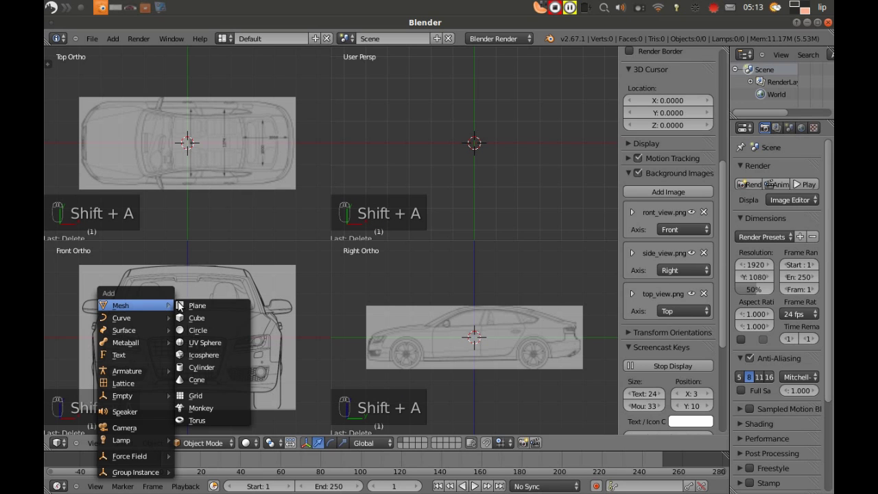
pyautogui.click(191, 319)
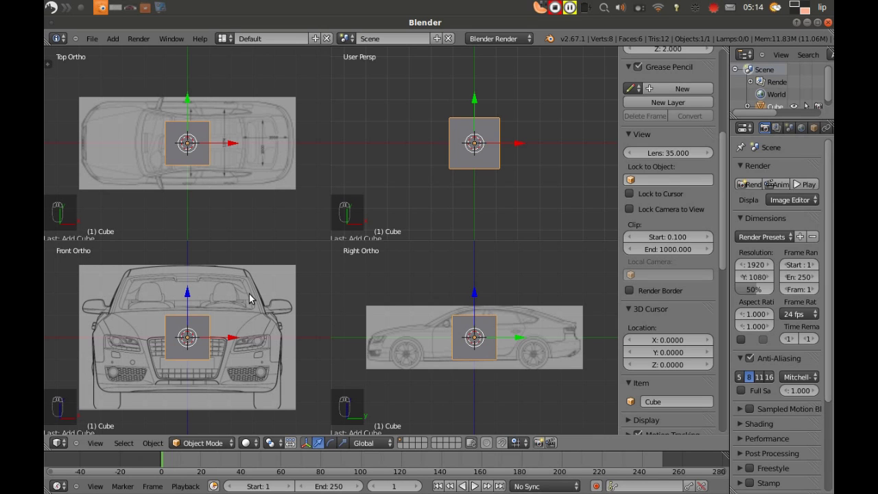
# Show only the front view in wireframe and scale the cube uniformly by about 3.32 to match the front blueprint's height.
pyautogui.click(94, 442)
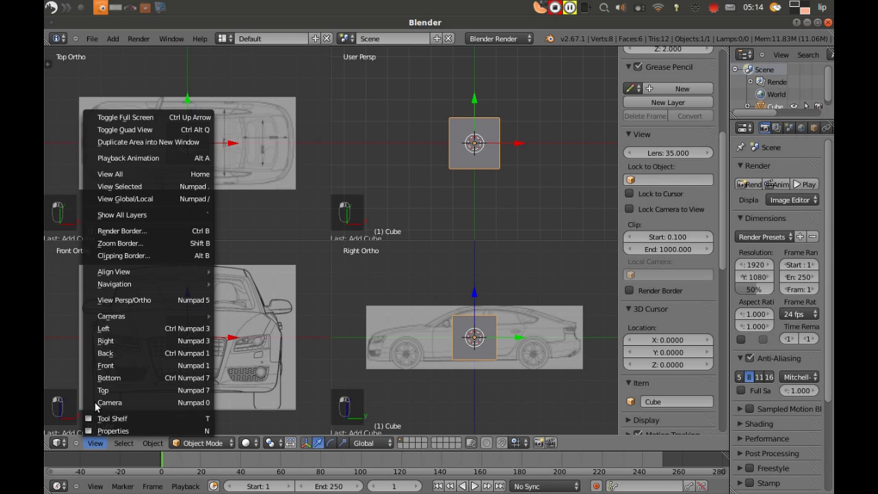
pyautogui.click(152, 130)
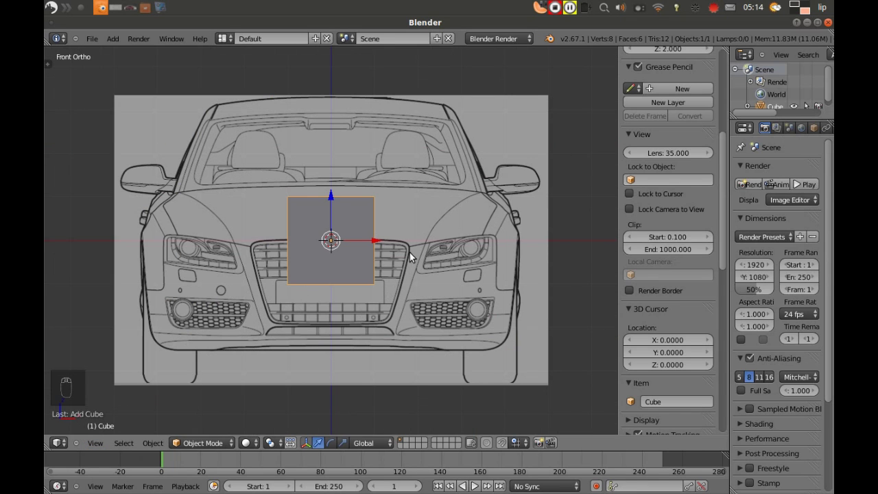
pyautogui.press('s')
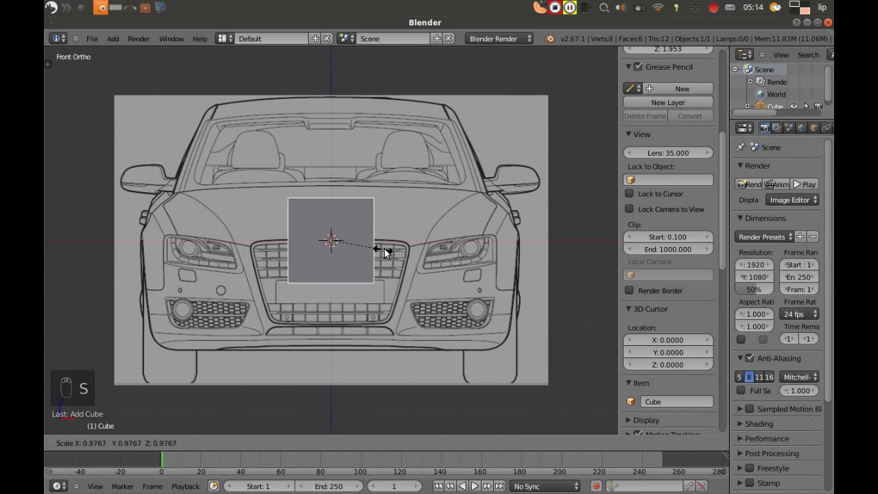
pyautogui.click(385, 250)
pyautogui.press('z')
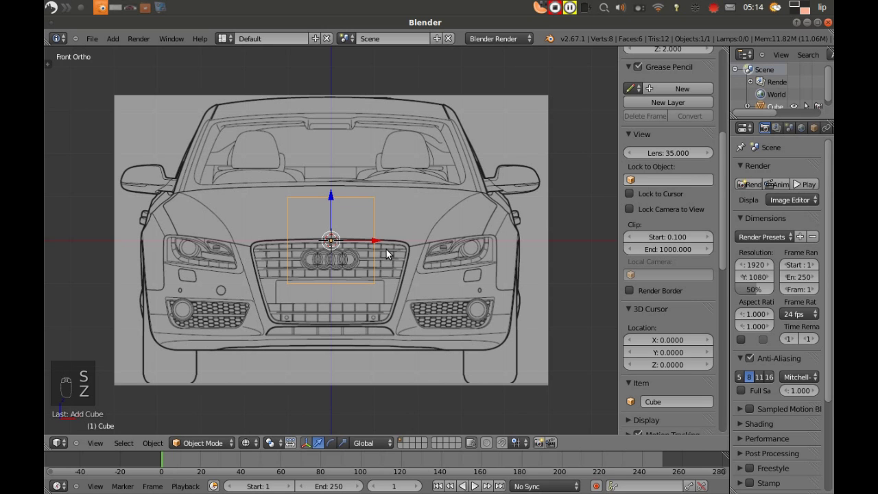
pyautogui.press('s')
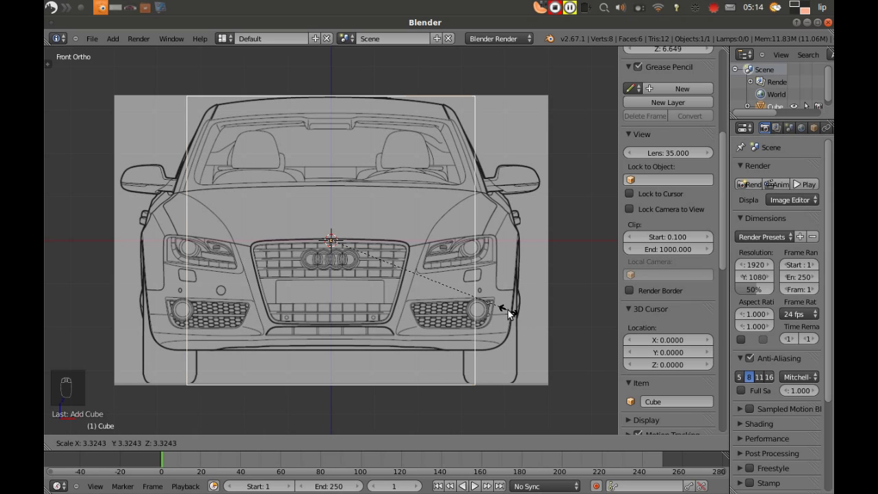
pyautogui.click(507, 310)
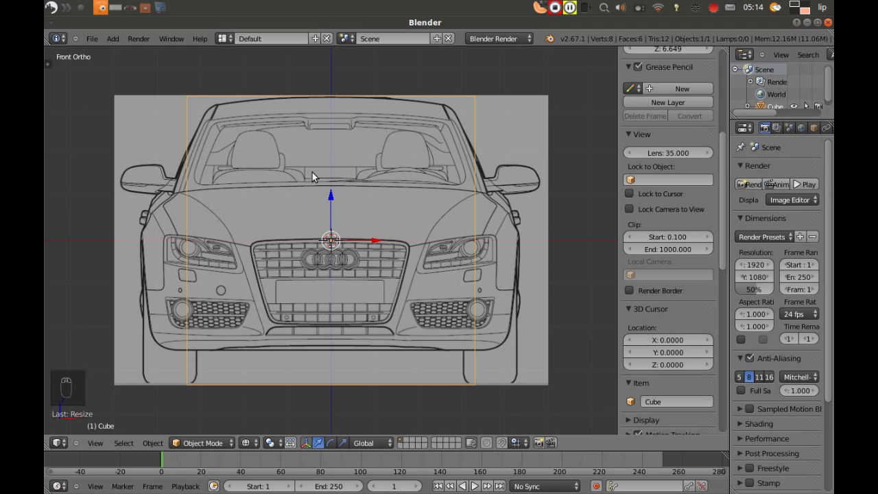
# Scale the cube along X until it spans the car's full width including the mirrors, and deselect it.
pyautogui.press('s')
pyautogui.press('x')
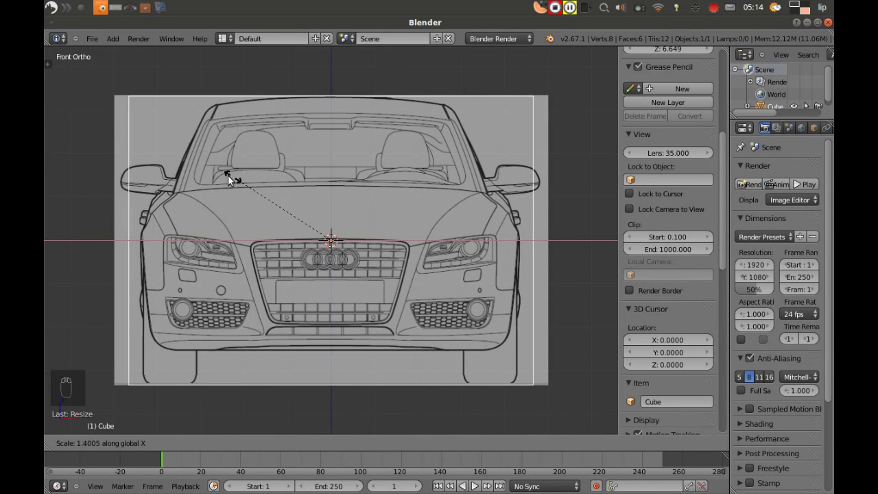
pyautogui.click(184, 184)
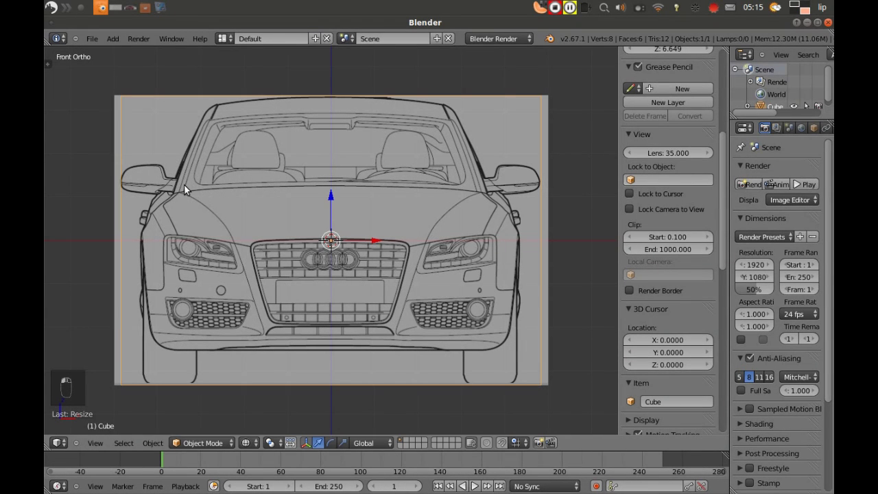
pyautogui.press('z')
pyautogui.press('z')
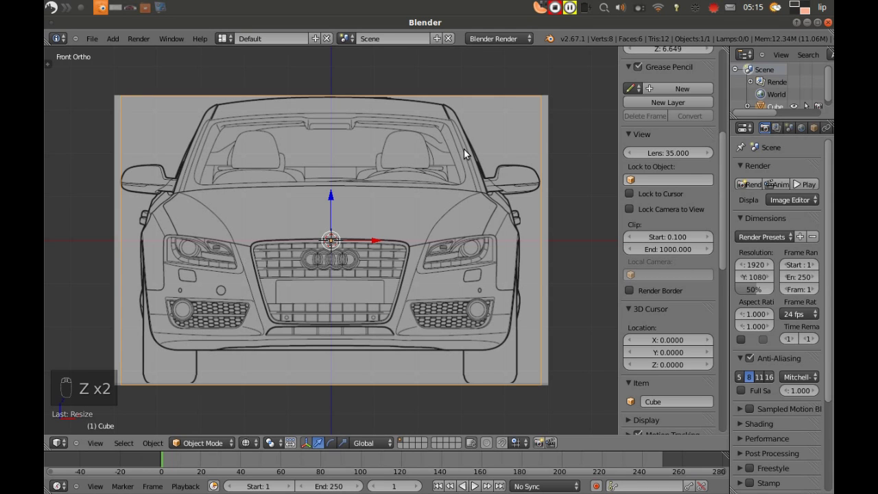
pyautogui.press('a')
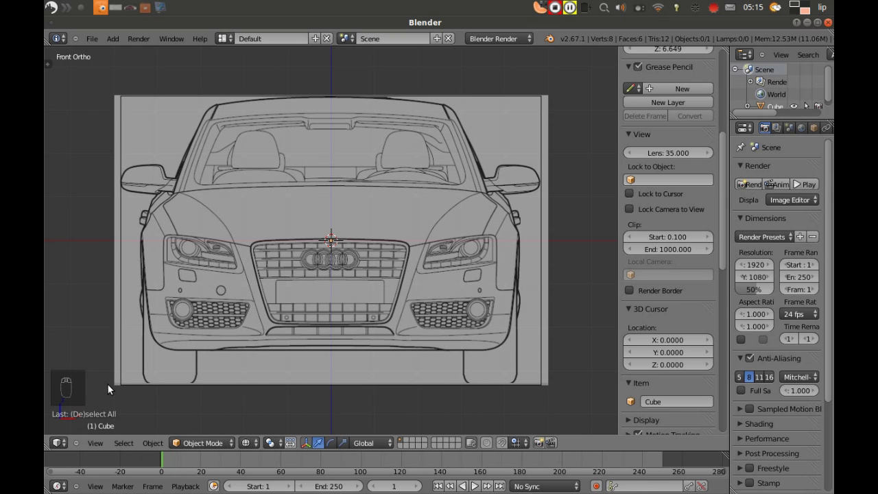
# Return to quad view, select the cube and enlarge the right view to fill the viewport.
pyautogui.hotkey('ctrl', 'alt', 'q')
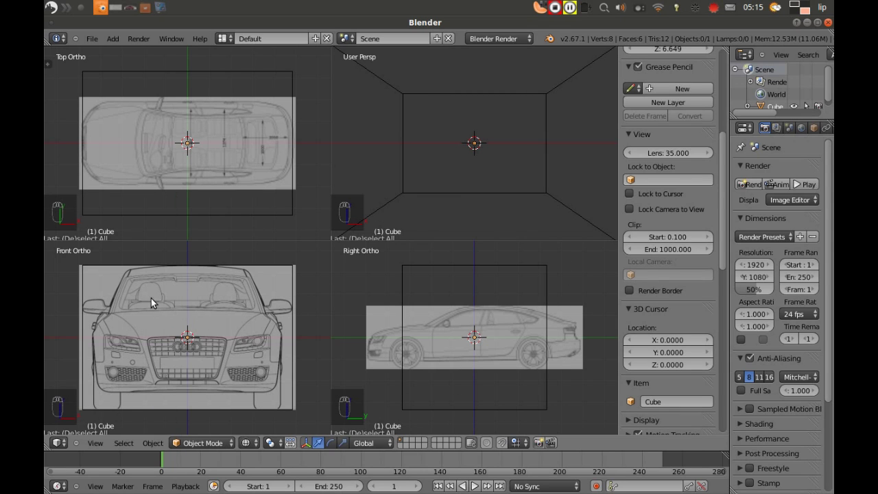
pyautogui.rightClick(127, 271)
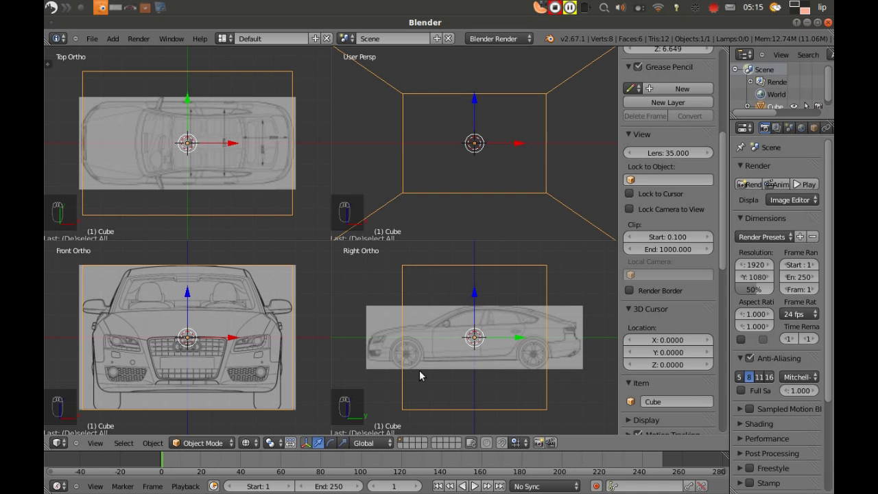
pyautogui.hotkey('ctrl', 'alt', 'q')
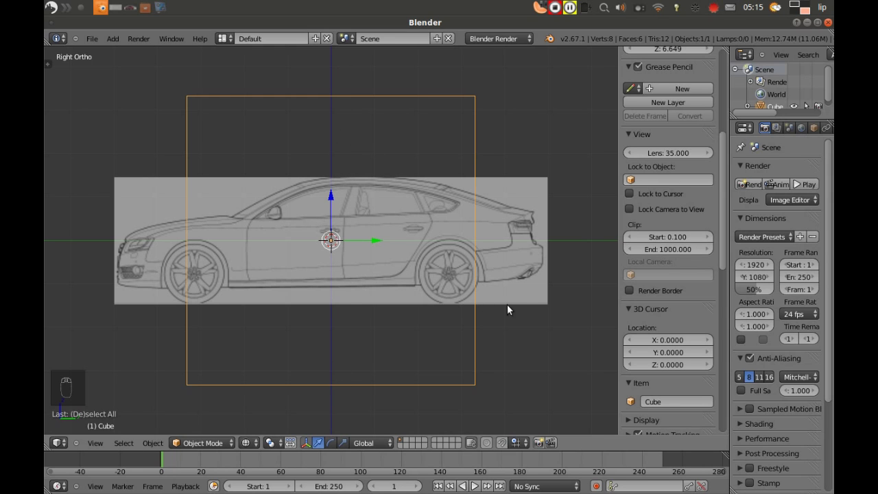
# Expand the side_view.png background entry to show its size setting.
pyautogui.moveTo(720, 203); pyautogui.dragTo(720, 329)
pyautogui.scroll(-2, 672, 163)
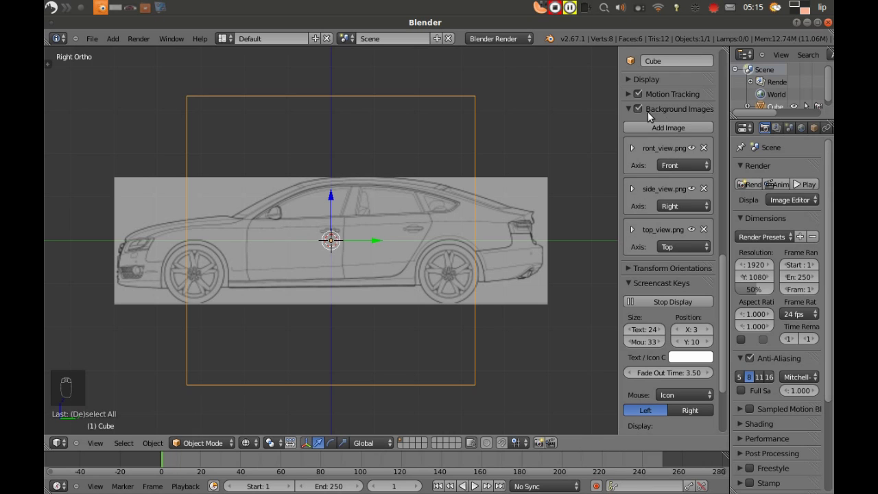
pyautogui.click(632, 189)
pyautogui.scroll(-2, 646, 189)
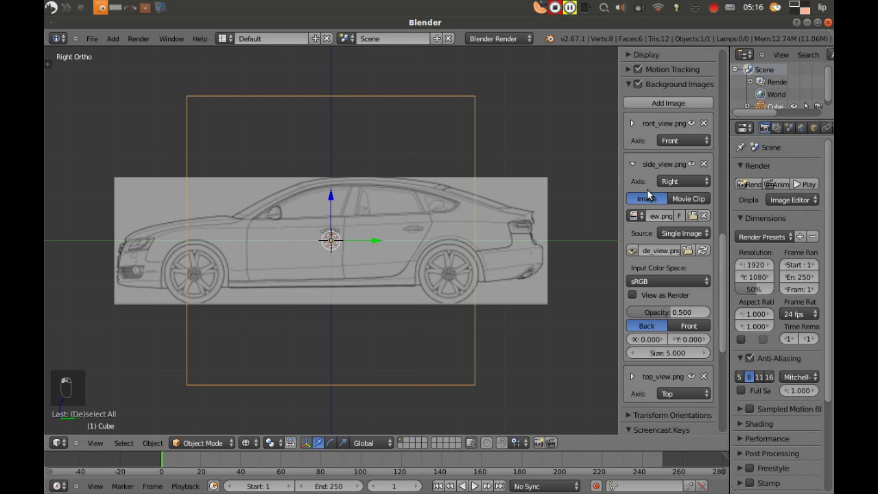
pyautogui.scroll(-1, 648, 196)
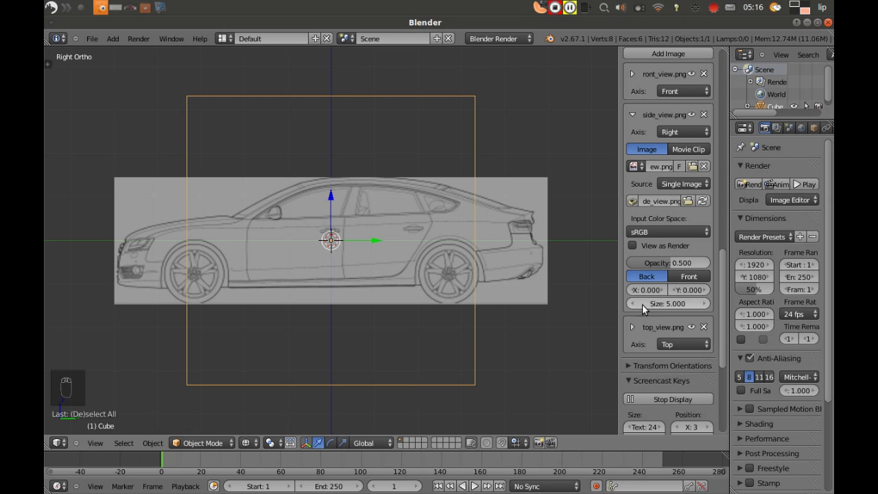
# Enlarge the side_view.png background image in small increments to a size of 6.8.
pyautogui.click(704, 304)
pyautogui.click(705, 304)
pyautogui.click(704, 304)
pyautogui.click(704, 304)
pyautogui.click(704, 304)
pyautogui.click(704, 304)
pyautogui.click(704, 304)
pyautogui.click(704, 303)
pyautogui.click(704, 304)
pyautogui.click(704, 304)
pyautogui.click(704, 303)
pyautogui.click(704, 304)
pyautogui.click(704, 304)
pyautogui.click(704, 304)
pyautogui.click(704, 304)
pyautogui.click(705, 304)
pyautogui.click(704, 304)
pyautogui.click(705, 303)
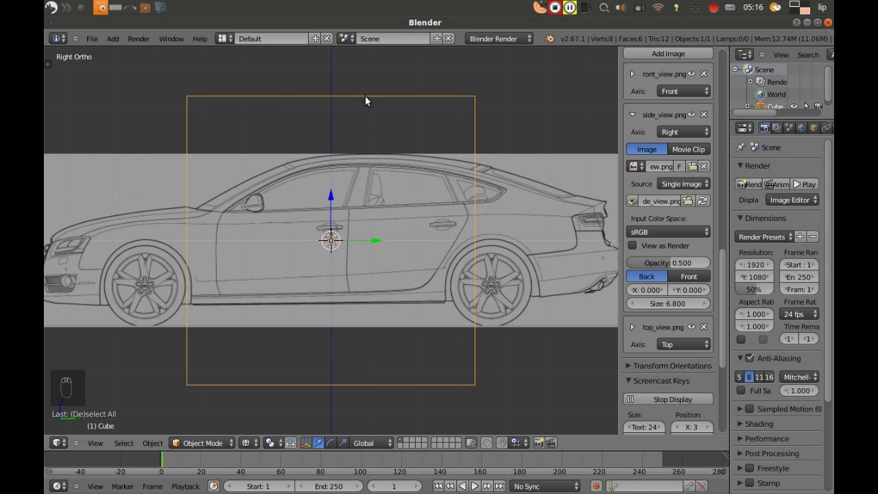
# Set the side_view.png background image's size to 11.3 so its height matches the cube.
pyautogui.click(674, 304)
pyautogui.write('11')
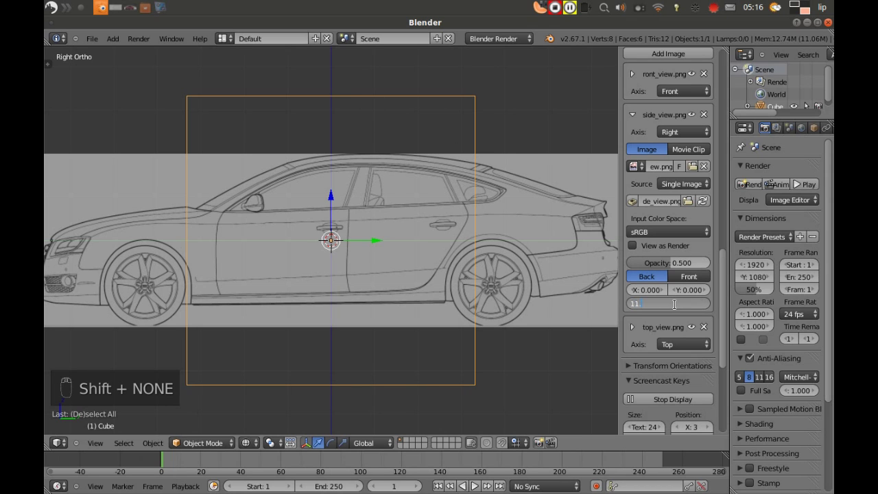
pyautogui.write('.3')
pyautogui.press('Return')
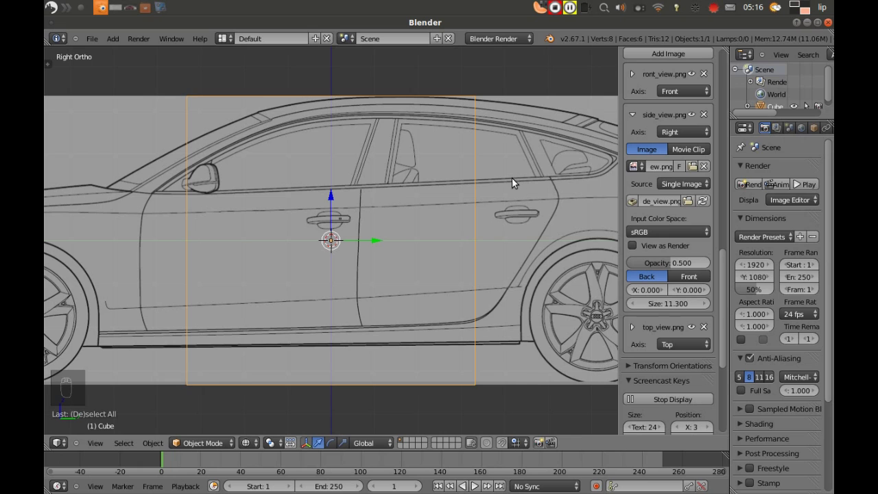
# Scale the cube along Y by about 3.34 so it spans the car's full length in the side blueprint.
pyautogui.scroll(-4, 511, 177)
pyautogui.scroll(-1, 503, 184)
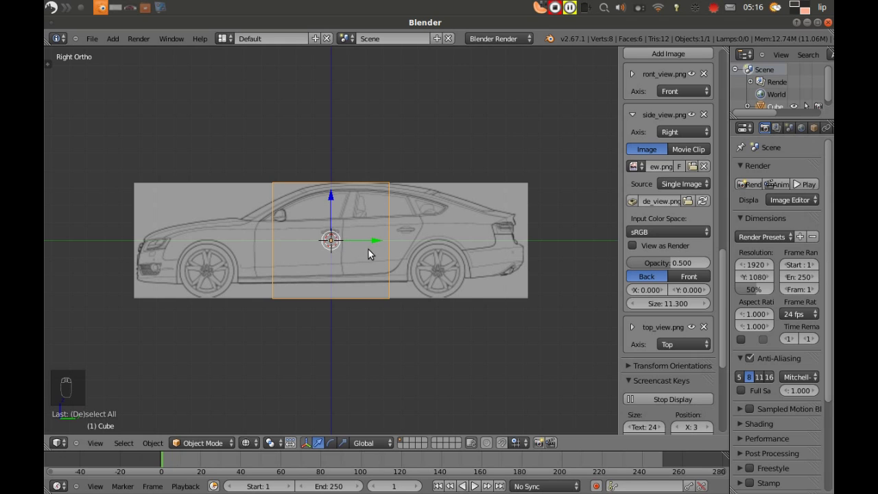
pyautogui.press('s')
pyautogui.press('y')
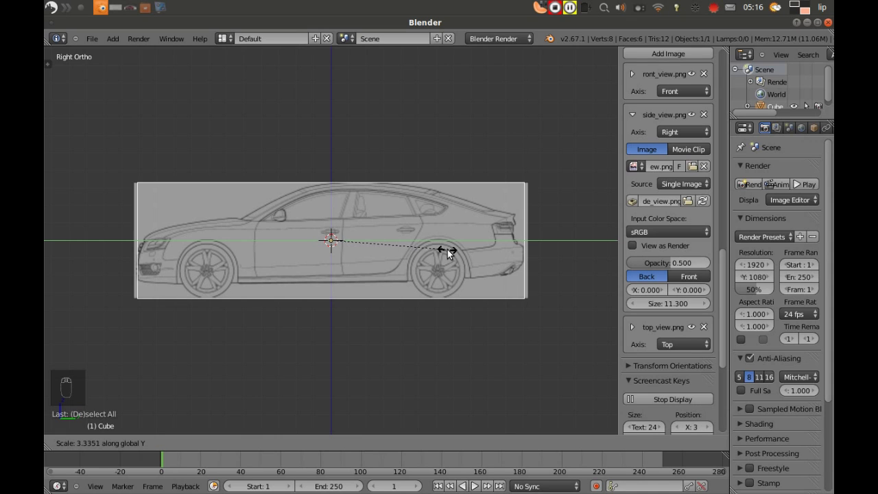
pyautogui.click(447, 249)
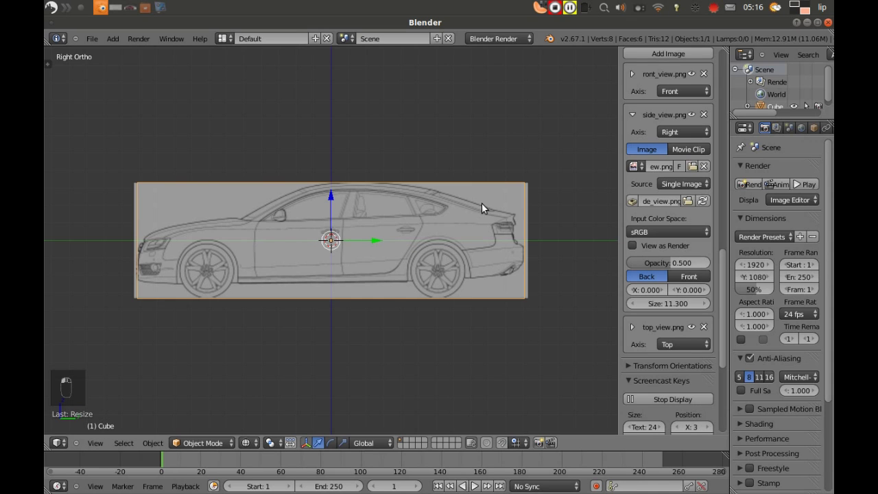
# Switch the viewport back to quad view with the cube selected.
pyautogui.press('a')
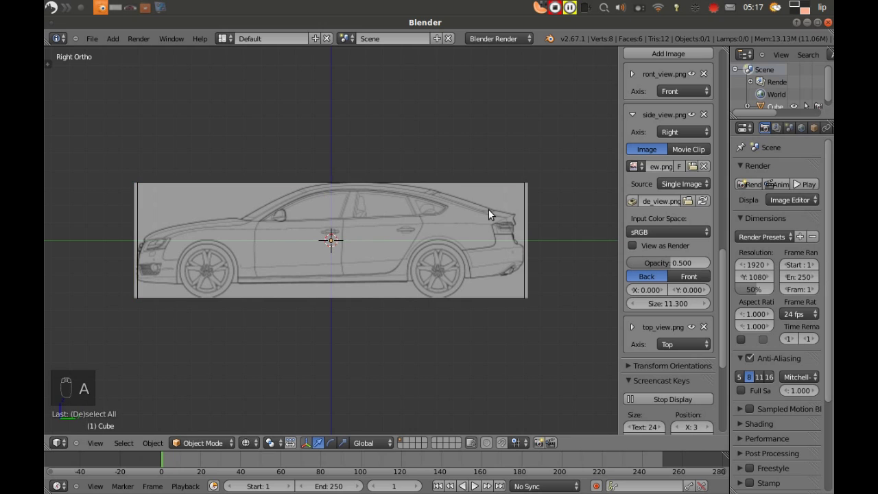
pyautogui.hotkey('ctrl', 'alt', 'q')
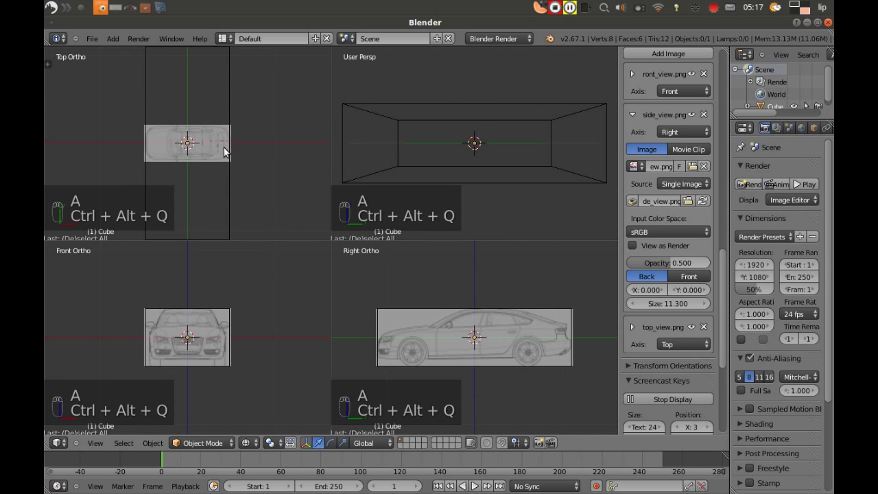
pyautogui.press('a')
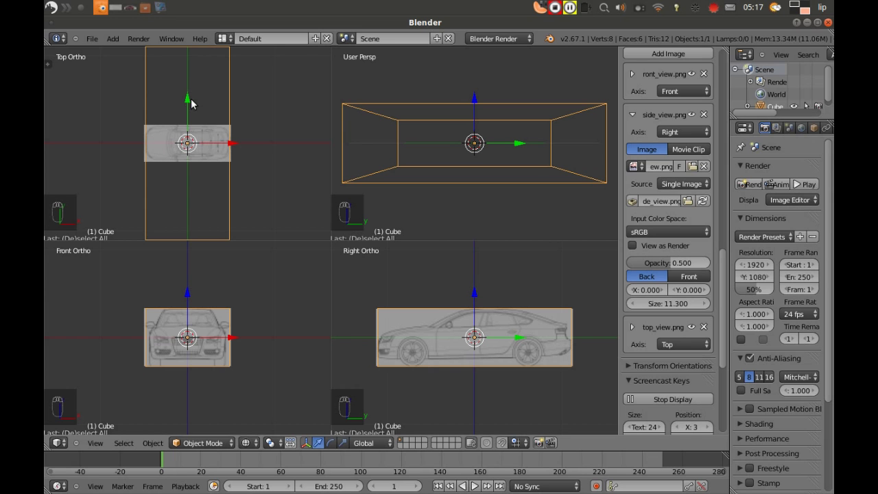
# Examine how the top blueprint's orientation and size compare with the cube's outline in the top view.
pyautogui.scroll(5, 185, 154)
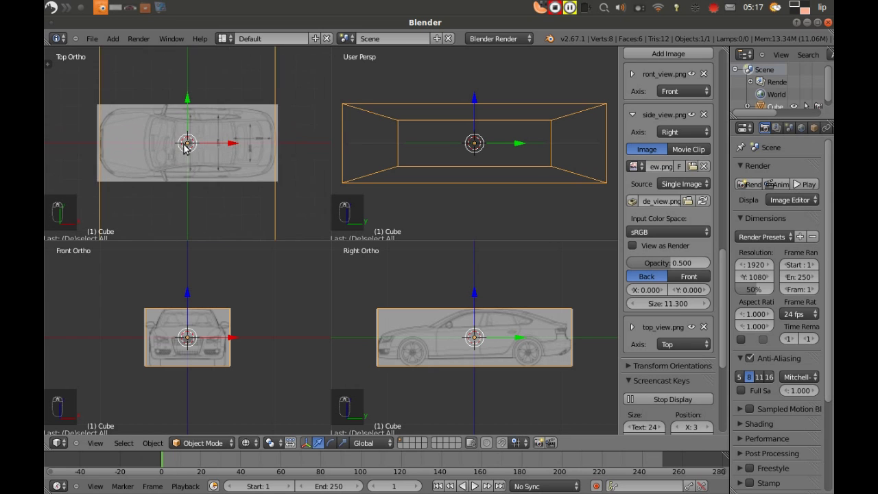
pyautogui.scroll(2, 185, 147)
pyautogui.scroll(-5, 184, 152)
pyautogui.scroll(-5, 183, 159)
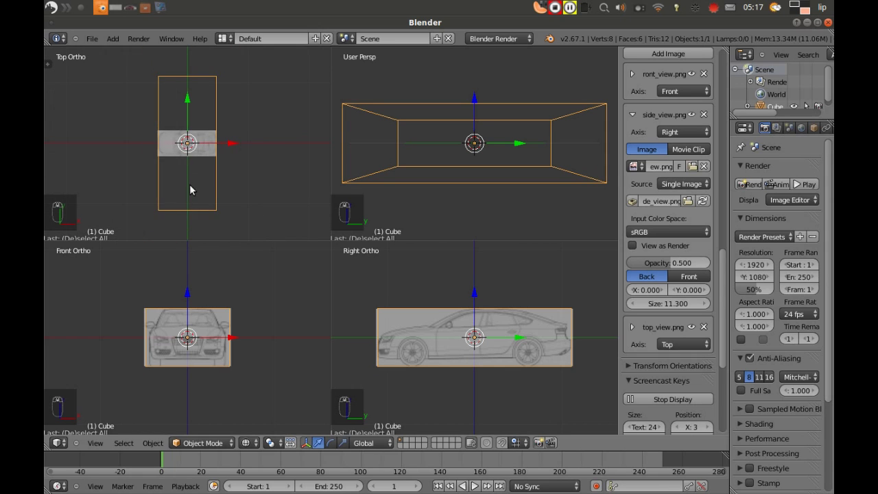
pyautogui.scroll(5, 190, 188)
pyautogui.scroll(-4, 198, 86)
pyautogui.scroll(7, 198, 162)
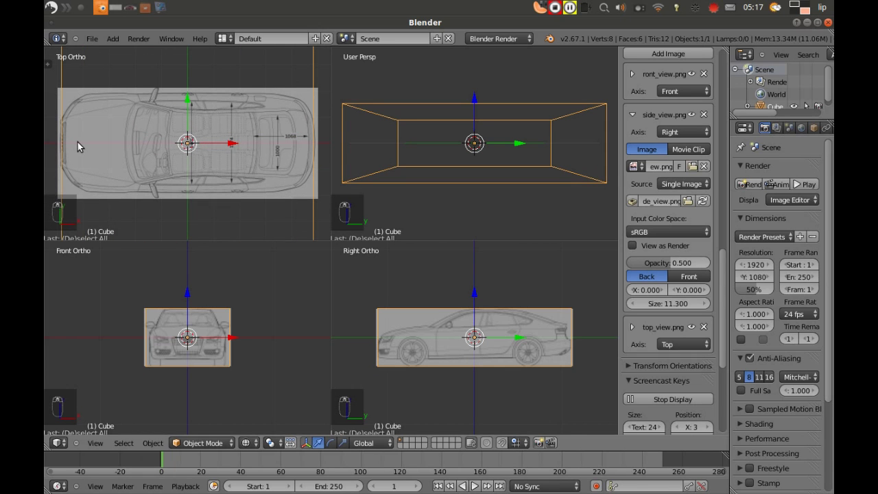
pyautogui.scroll(-4, 289, 145)
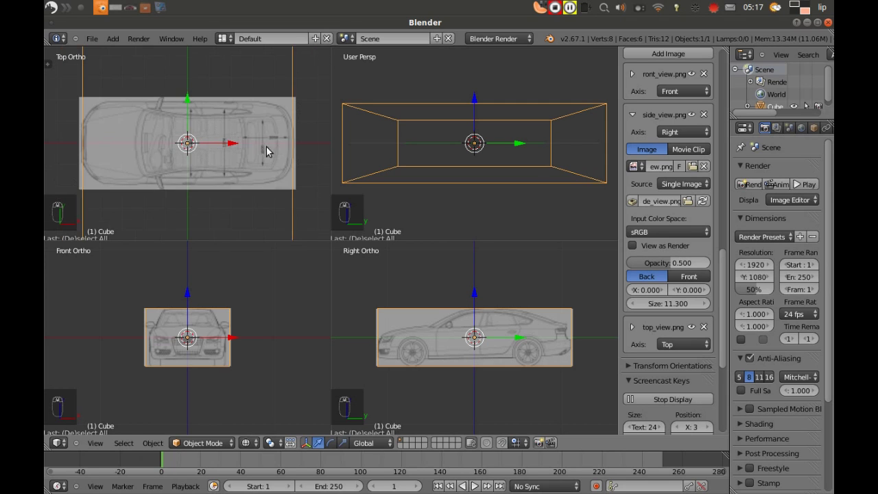
pyautogui.scroll(-2, 248, 159)
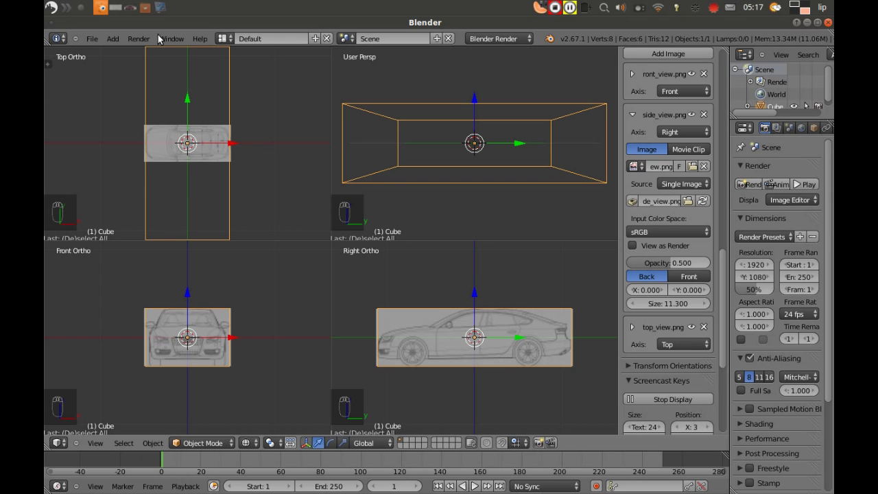
# Switch to the file manager and open top_view.png from the blueprint_audi folder in gThumb.
pyautogui.click(144, 7)
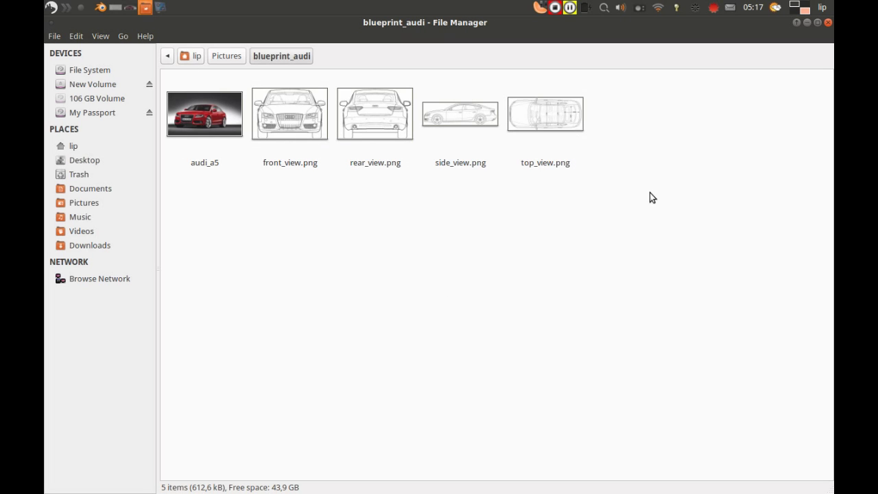
pyautogui.rightClick(551, 102)
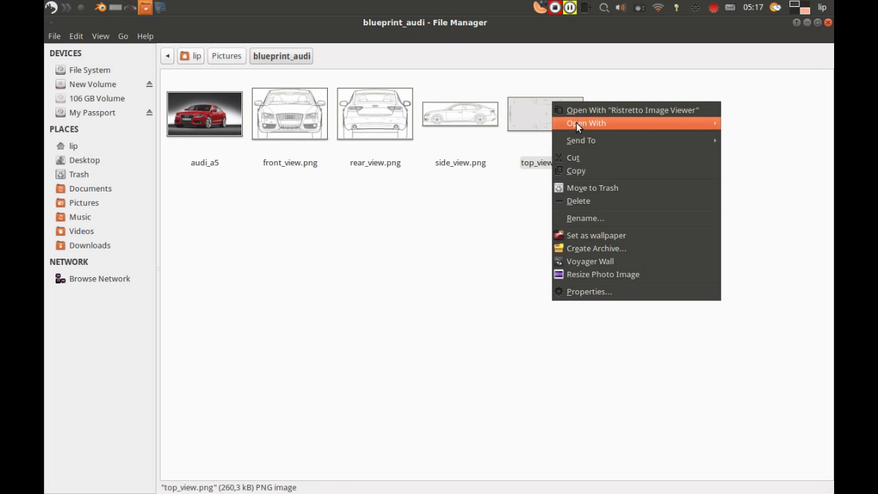
pyautogui.moveTo(585, 124)
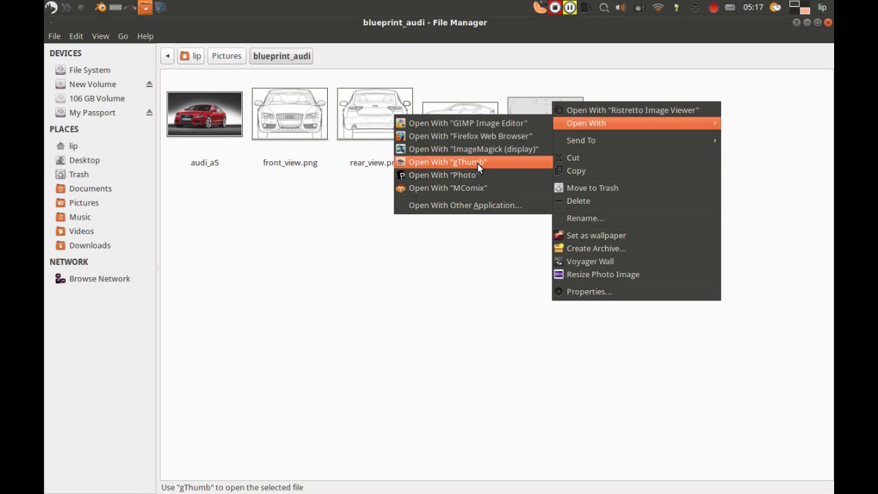
pyautogui.click(477, 163)
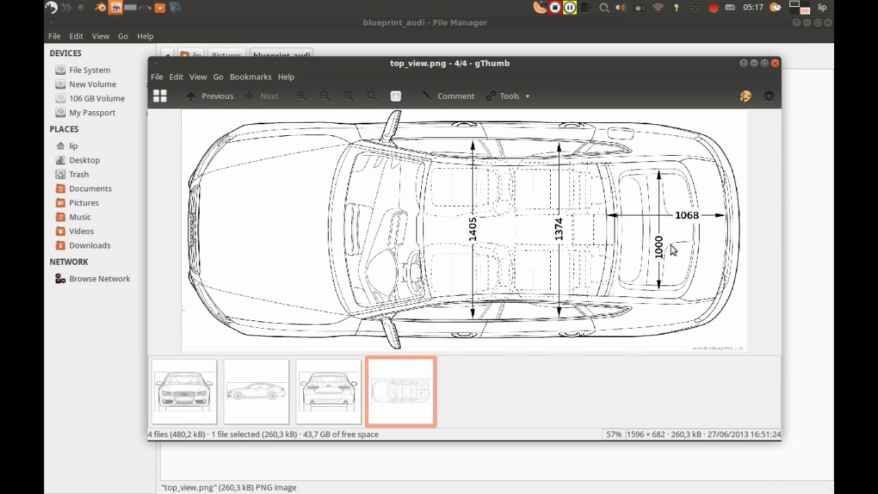
# Rotate the top_view.png image 90° to the left, inspect the rotated blueprint and close gThumb.
pyautogui.click(519, 100)
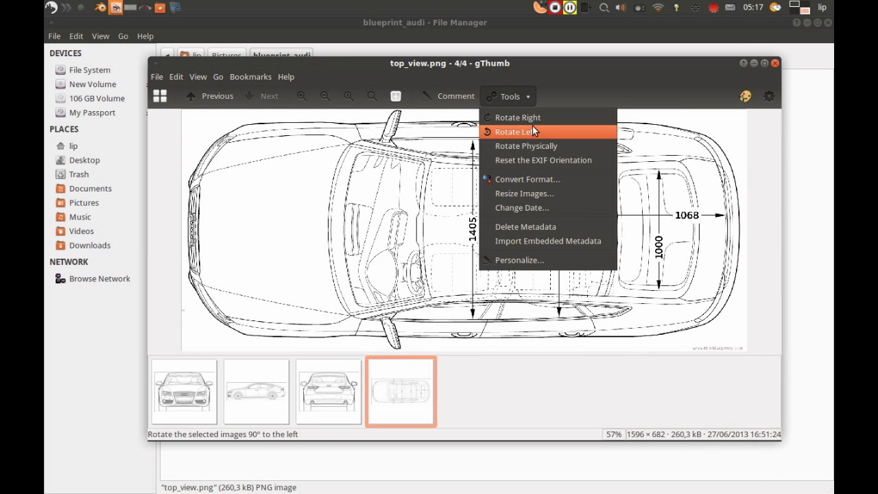
pyautogui.click(539, 133)
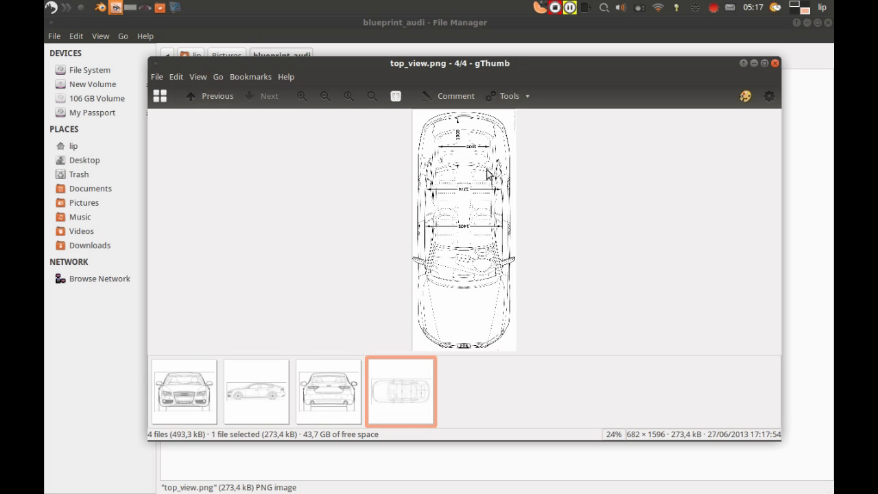
pyautogui.scroll(-3, 491, 260)
pyautogui.scroll(-1, 490, 265)
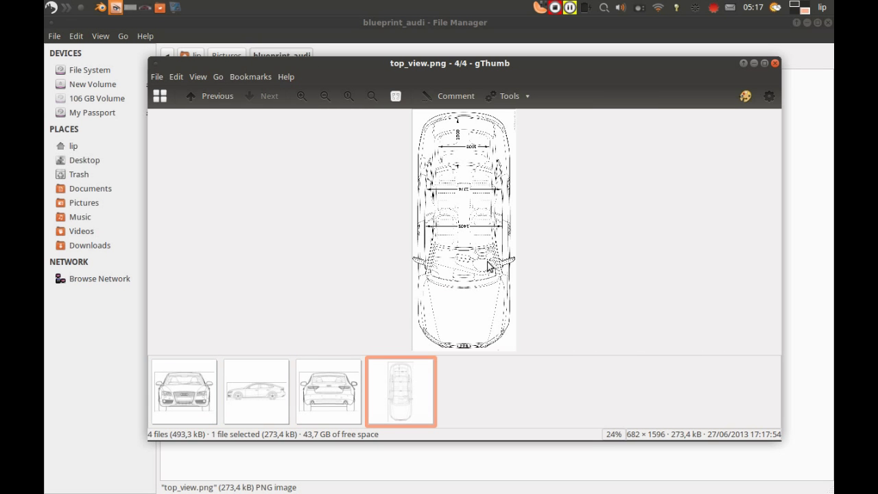
pyautogui.keyDown('ctrl'); pyautogui.scroll(5, 487, 264); pyautogui.keyUp('ctrl')
pyautogui.keyDown('ctrl'); pyautogui.scroll(-3, 486, 259); pyautogui.keyUp('ctrl')
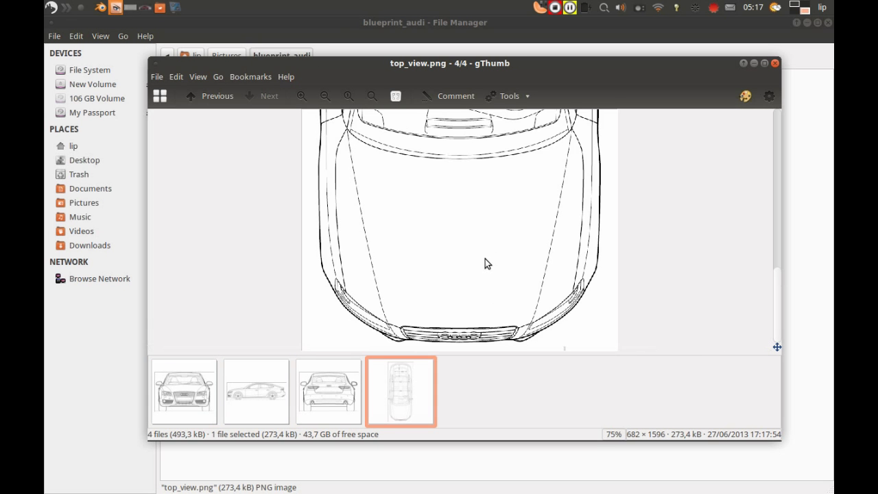
pyautogui.click(776, 63)
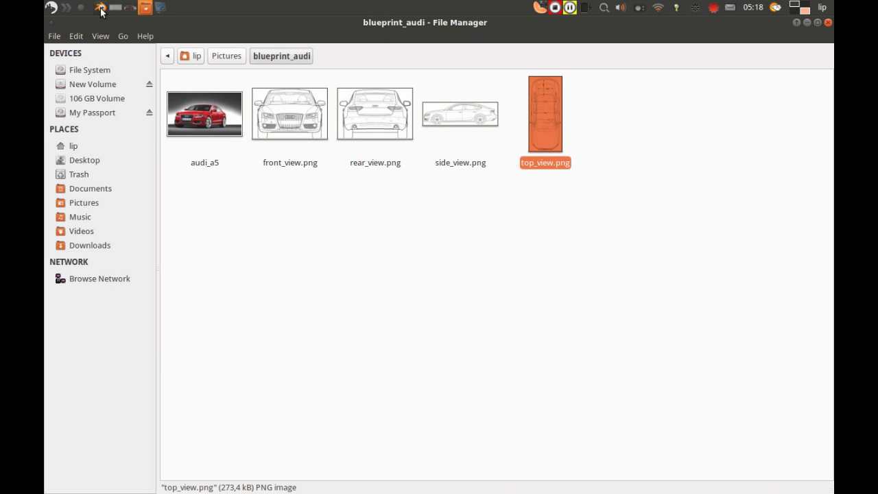
# Switch to Blender, collapse the side_view.png background settings and reload the top_view.png background image from disk.
pyautogui.click(100, 8)
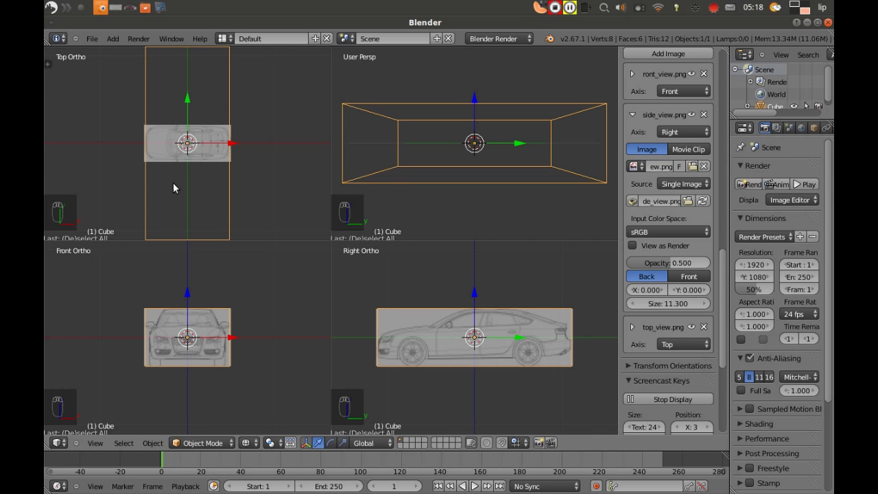
pyautogui.click(632, 114)
pyautogui.scroll(5, 716, 296)
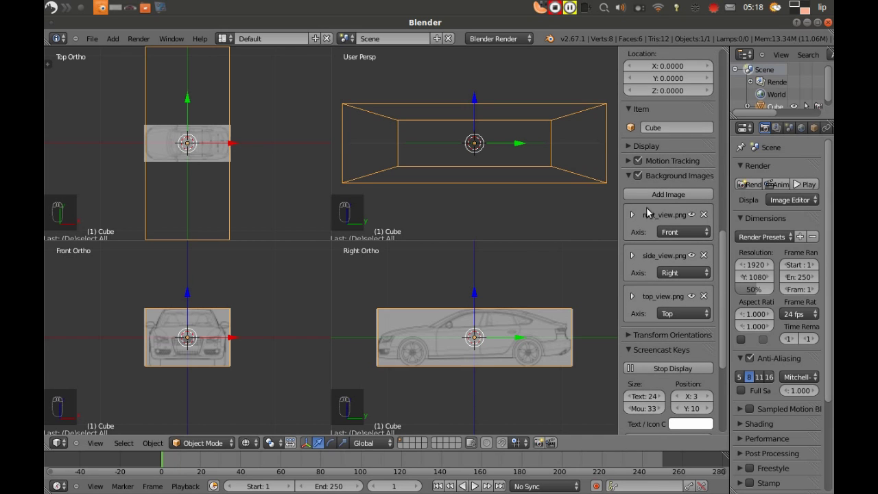
pyautogui.click(633, 296)
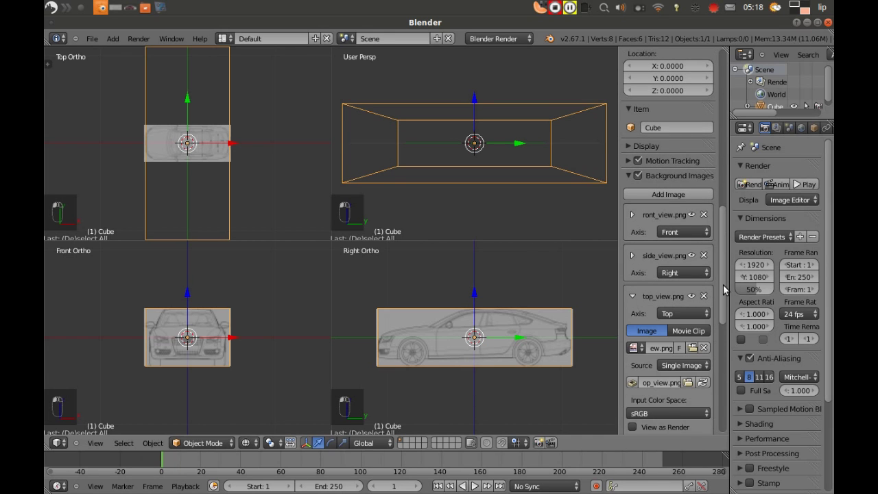
pyautogui.scroll(-5, 723, 284)
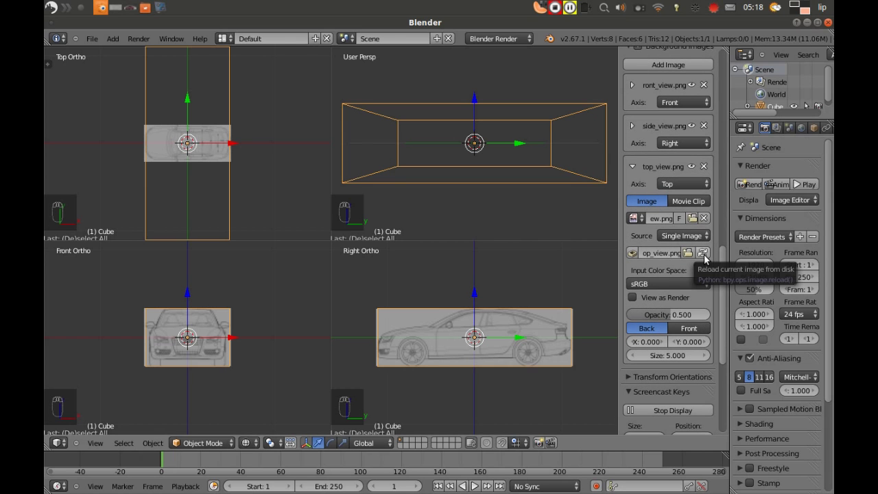
pyautogui.click(703, 253)
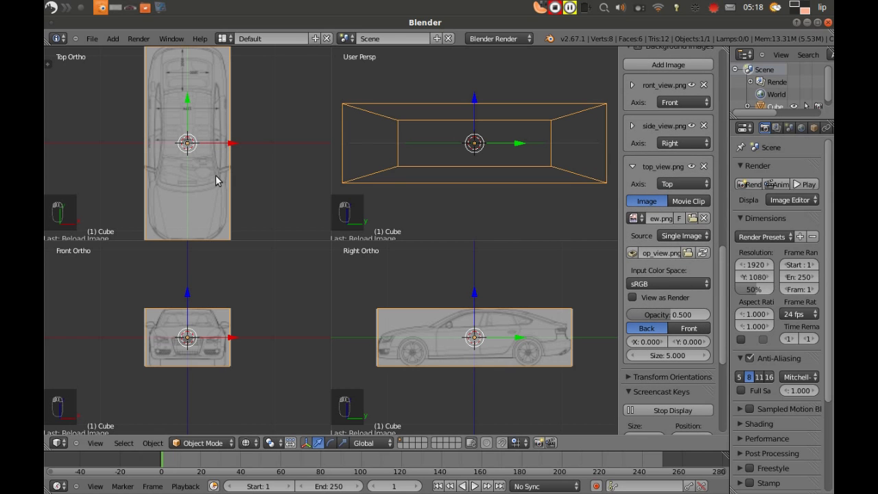
# Enlarge the top view to fill the viewport and set the top_view.png background image's size to 4.85 to match the cube's width.
pyautogui.hotkey('ctrl', 'alt', 'q')
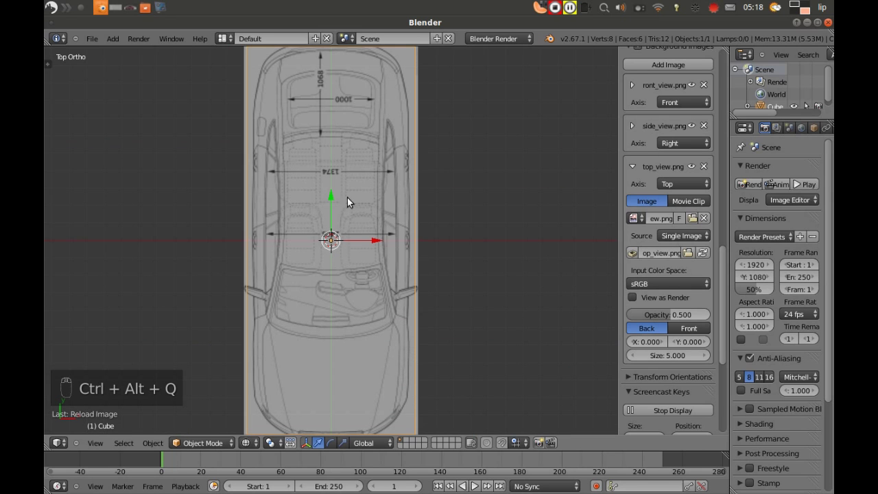
pyautogui.scroll(1, 417, 190)
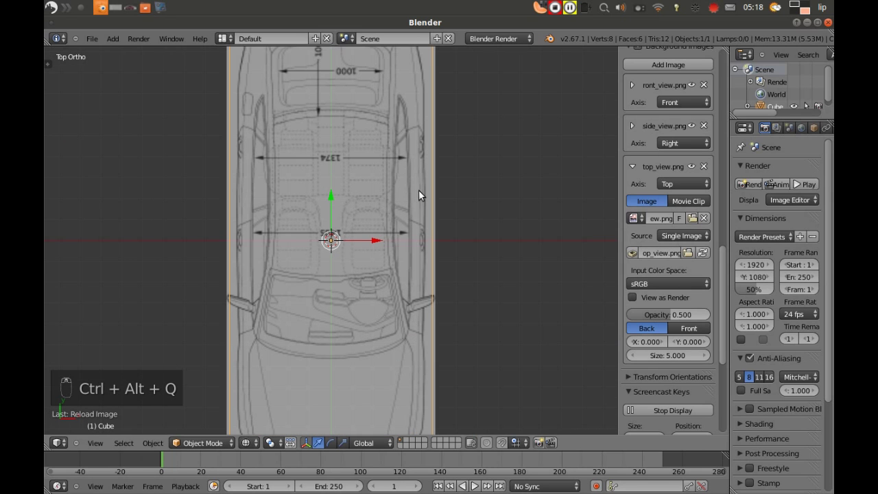
pyautogui.scroll(-1, 418, 191)
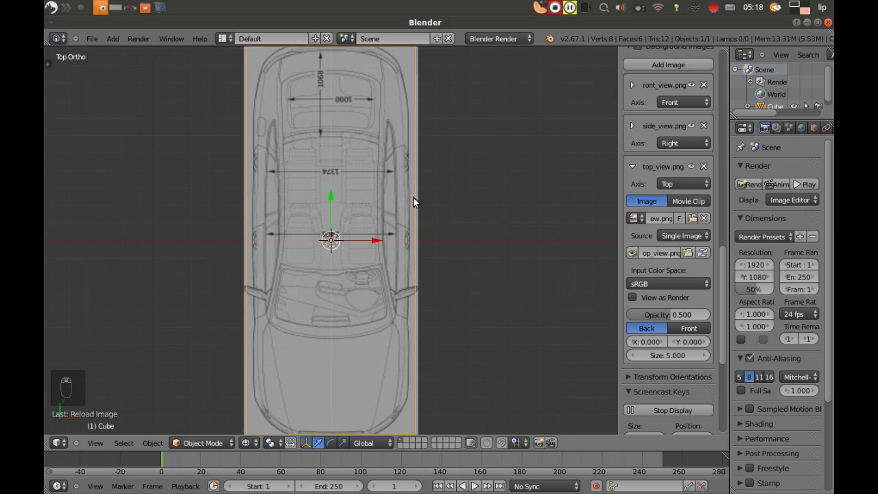
pyautogui.scroll(-1, 411, 199)
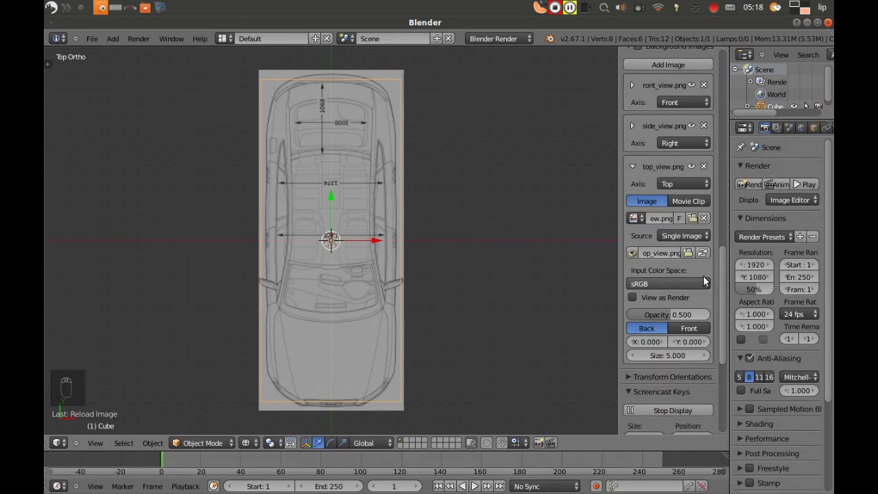
pyautogui.scroll(-1, 719, 296)
pyautogui.scroll(-3, 718, 312)
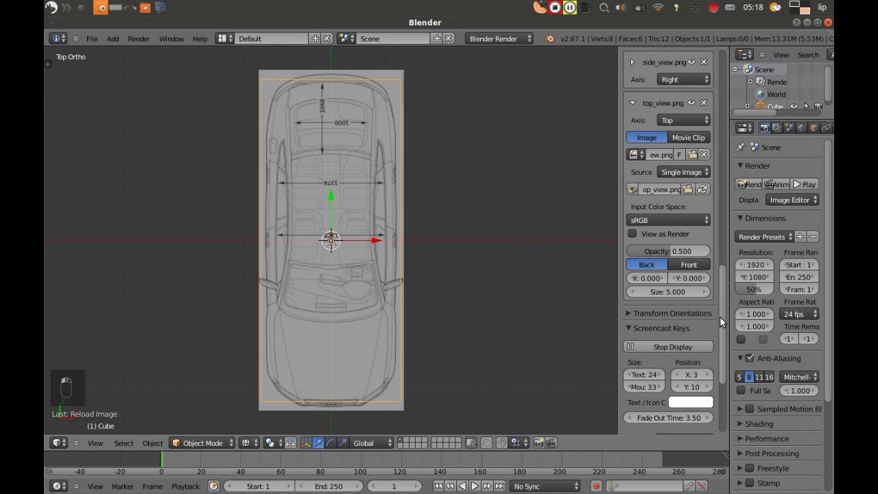
pyautogui.click(654, 293)
pyautogui.write('4.85')
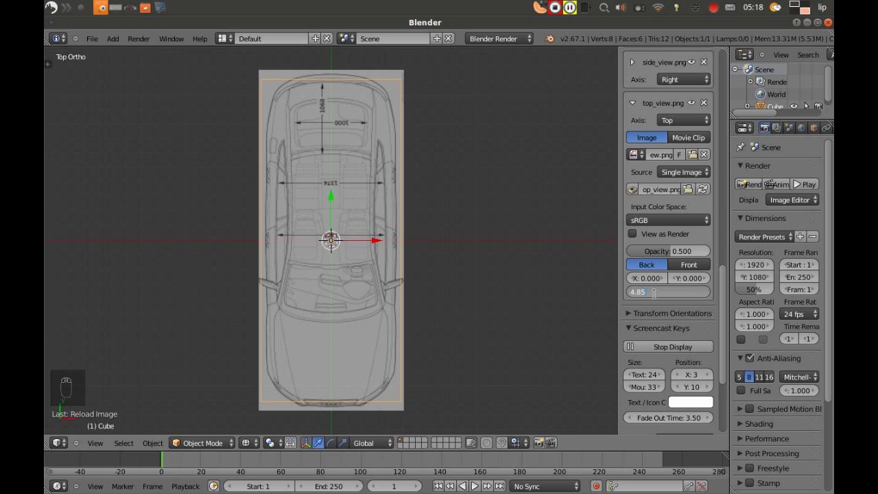
pyautogui.press('Return')
# Examine how the top blueprint fits the cube's outline at the car's rear and front, first enlarged and again in quad view.
pyautogui.scroll(5, 402, 289)
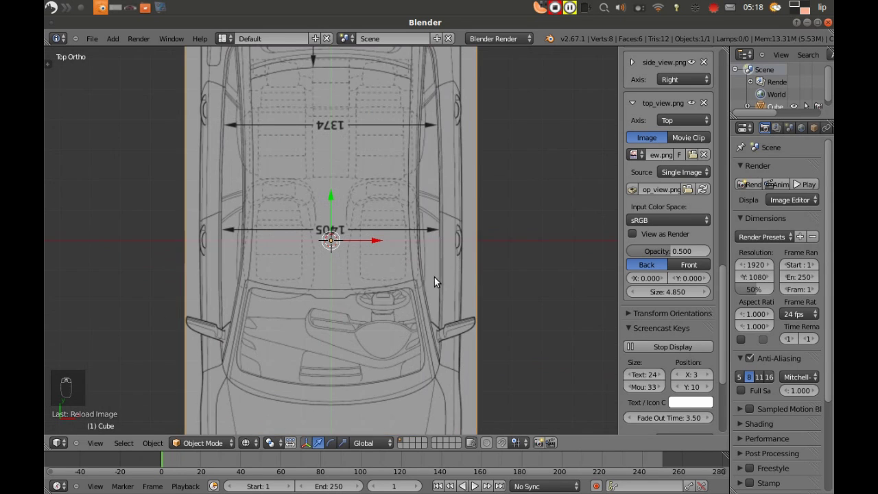
pyautogui.keyDown('ctrl'); pyautogui.scroll(3, 430, 189); pyautogui.keyUp('ctrl')
pyautogui.keyDown('ctrl'); pyautogui.scroll(-3, 430, 189); pyautogui.keyUp('ctrl')
pyautogui.keyDown('shift'); pyautogui.scroll(8, 431, 190); pyautogui.keyUp('shift')
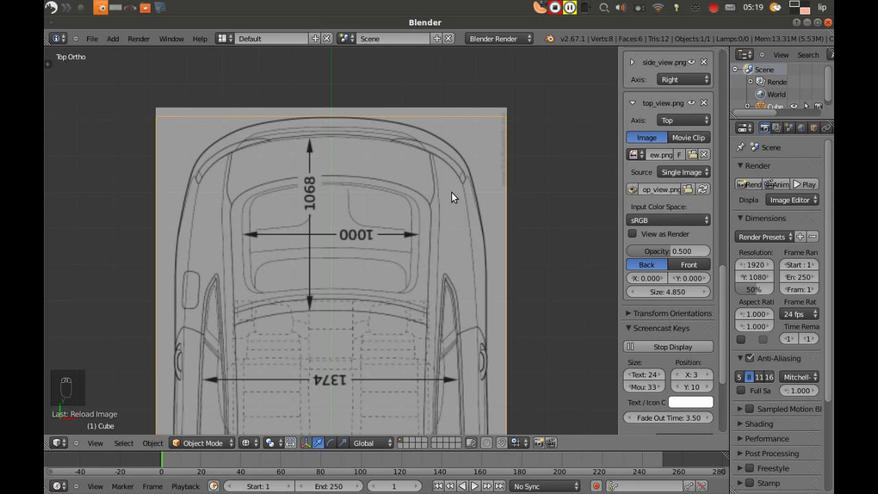
pyautogui.hotkey('ctrl', 'alt', 'q')
pyautogui.scroll(-2, 329, 223)
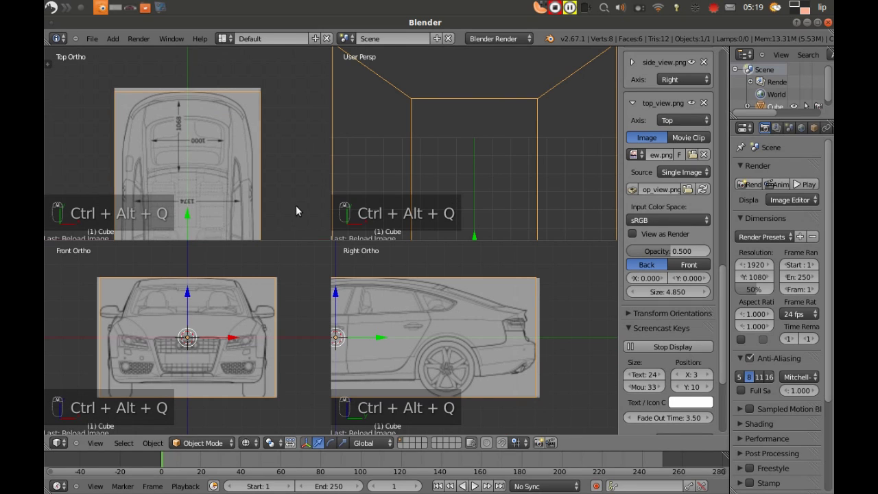
pyautogui.scroll(-1, 277, 171)
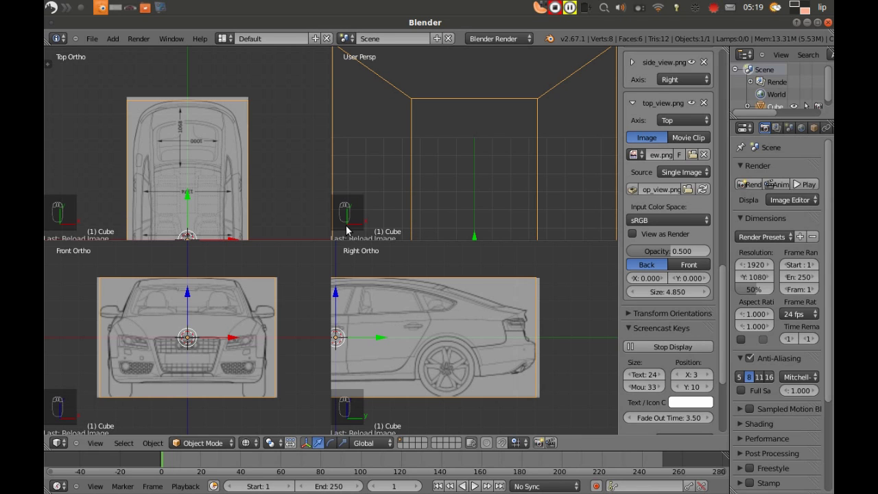
pyautogui.keyDown('ctrl'); pyautogui.scroll(2, 238, 161); pyautogui.keyUp('ctrl')
pyautogui.keyDown('ctrl'); pyautogui.scroll(-1, 237, 162); pyautogui.keyUp('ctrl')
pyautogui.keyDown('shift'); pyautogui.scroll(-4, 237, 168); pyautogui.keyUp('shift')
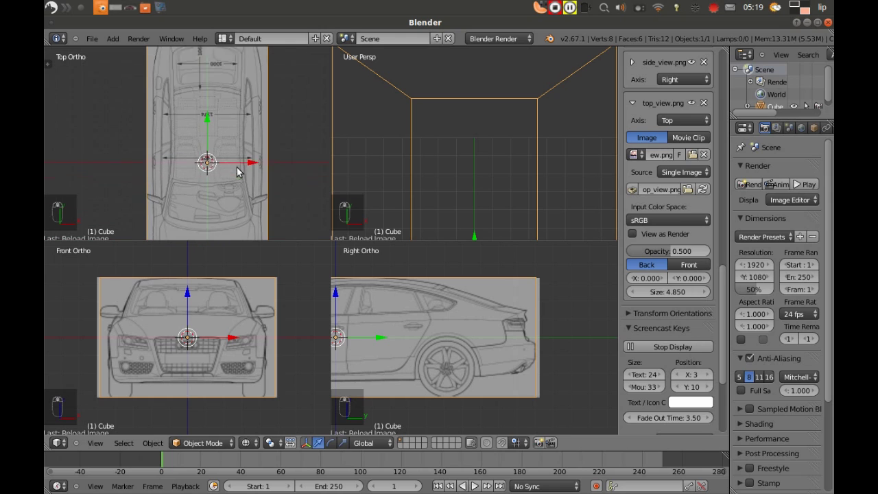
pyautogui.keyDown('shift'); pyautogui.scroll(-1, 238, 167); pyautogui.keyUp('shift')
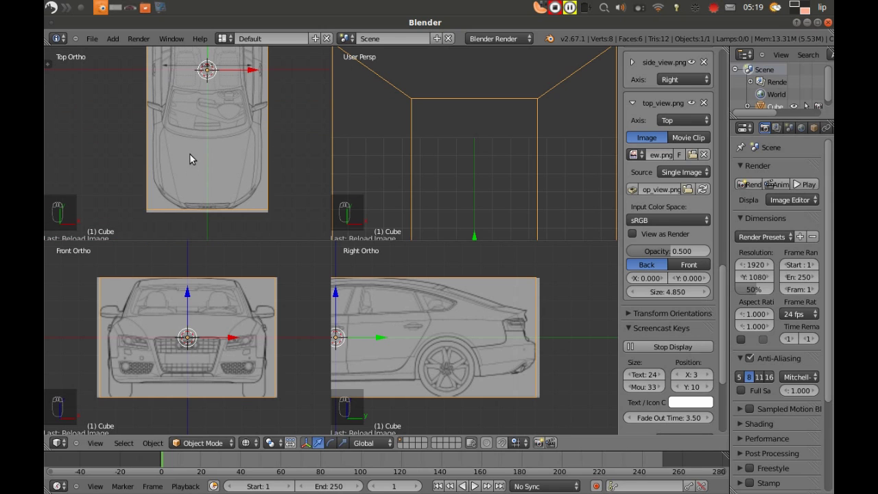
pyautogui.scroll(-2, 190, 157)
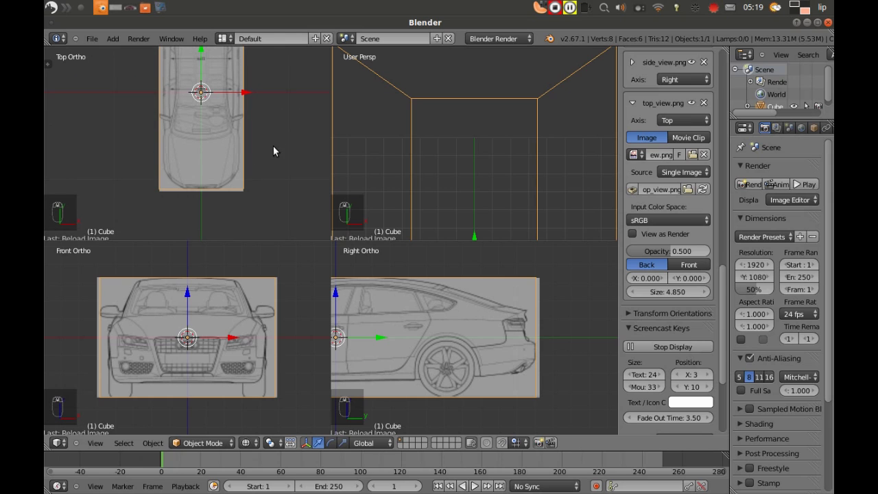
pyautogui.scroll(-1, 271, 155)
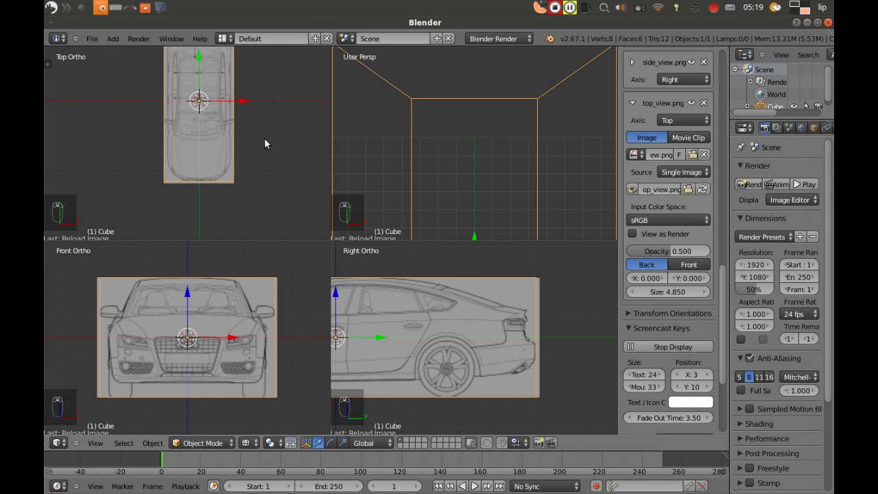
pyautogui.keyDown('shift'); pyautogui.scroll(1, 266, 142); pyautogui.keyUp('shift')
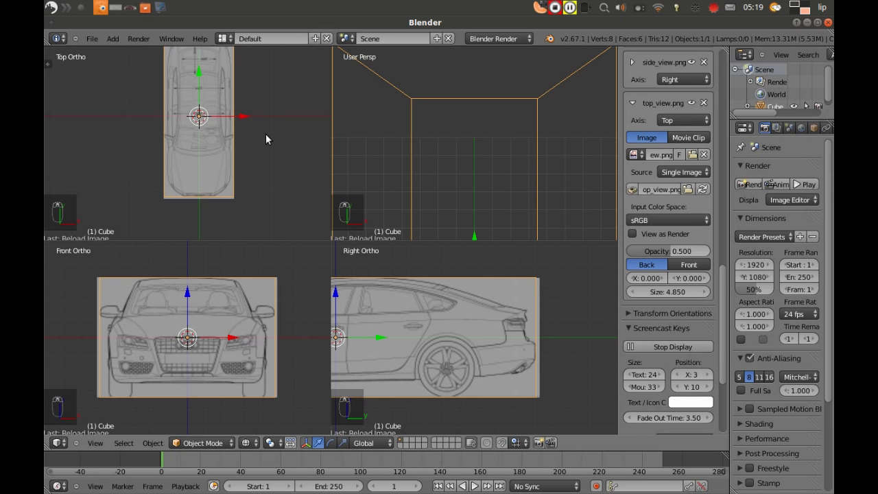